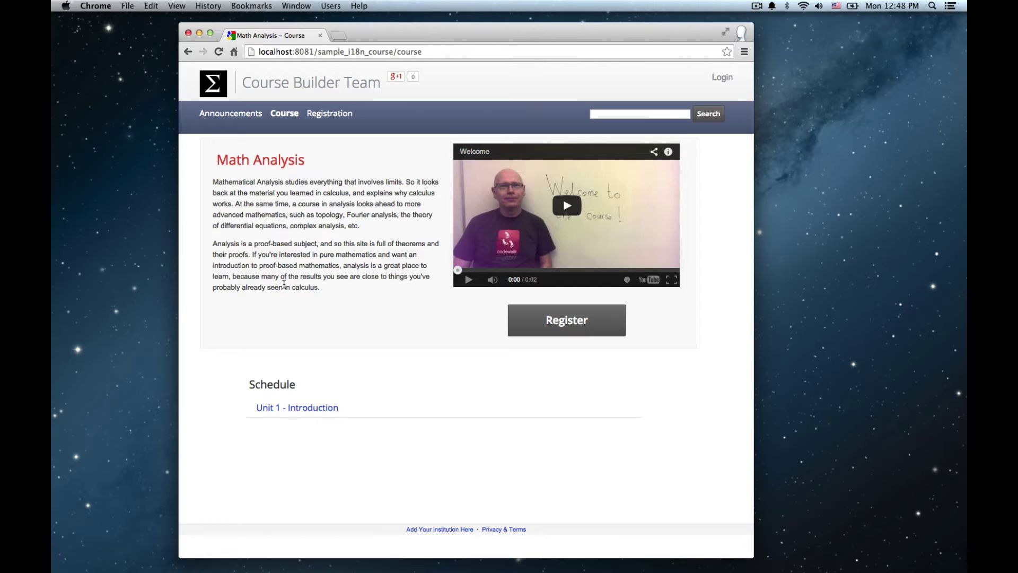
# Open Unit 1 - Introduction, answer 'The study of groups, ring, and fields', then open lesson 1.2 The Archimidean Property
pyautogui.click(303, 408)
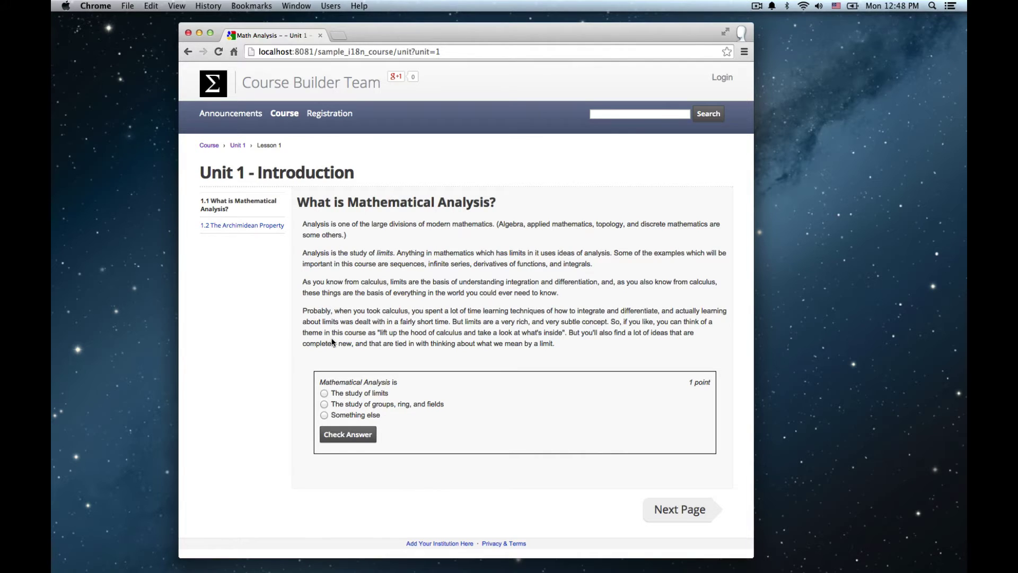
pyautogui.click(323, 404)
pyautogui.click(251, 227)
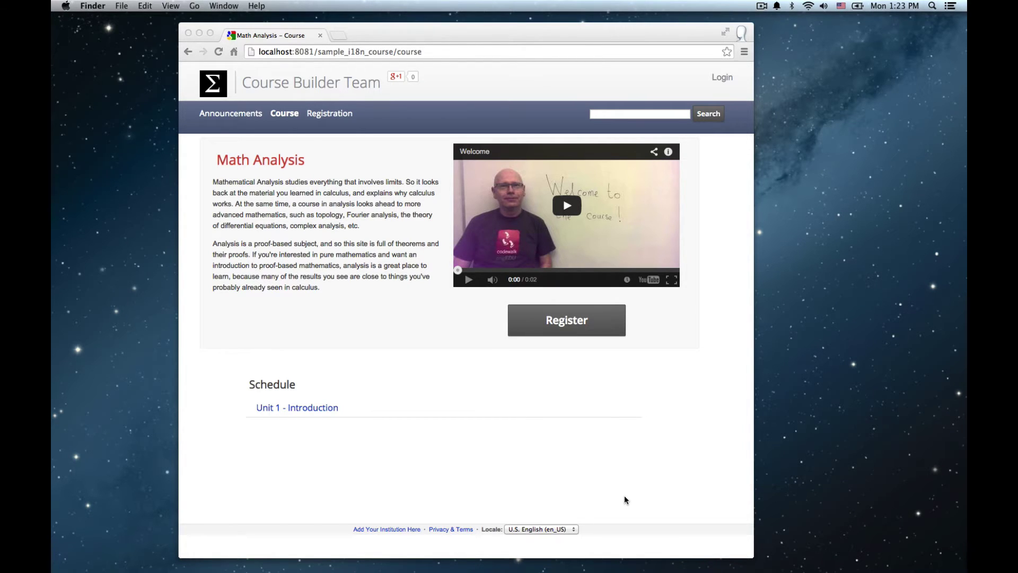
# Switch the course display language to français (fr) from the footer Locale list
pyautogui.click(571, 528)
pyautogui.click(571, 527)
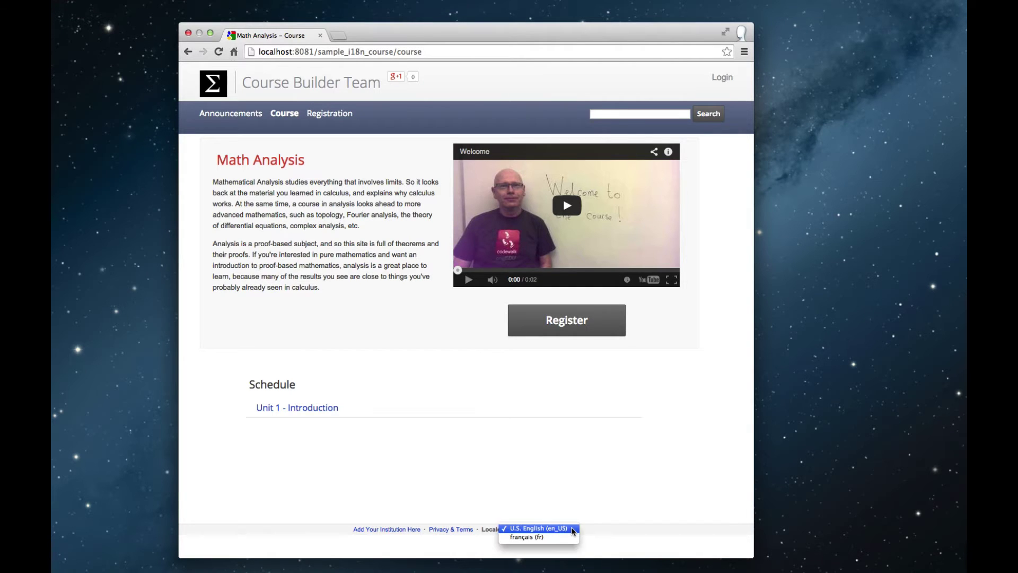
pyautogui.click(562, 537)
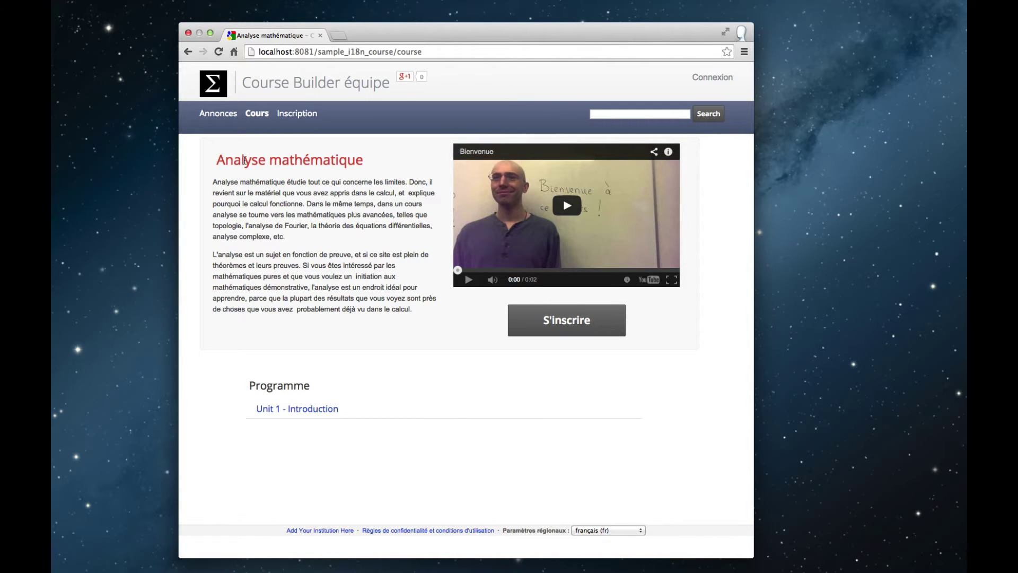
# Browse the French Unit 1 - Introduction page and lesson 1.2
pyautogui.doubleClick(275, 162)
pyautogui.click(273, 212)
pyautogui.click(329, 409)
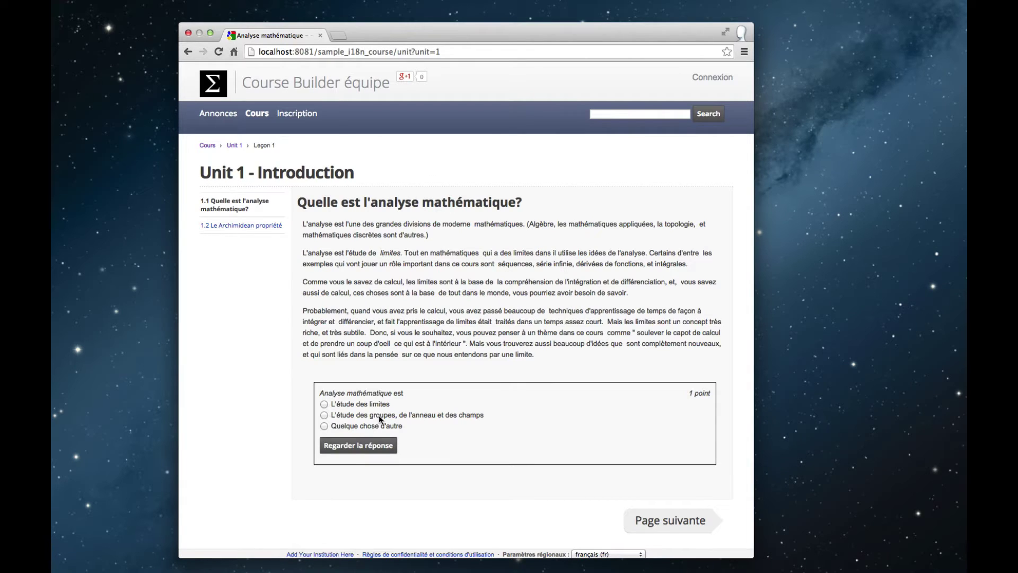
pyautogui.click(242, 228)
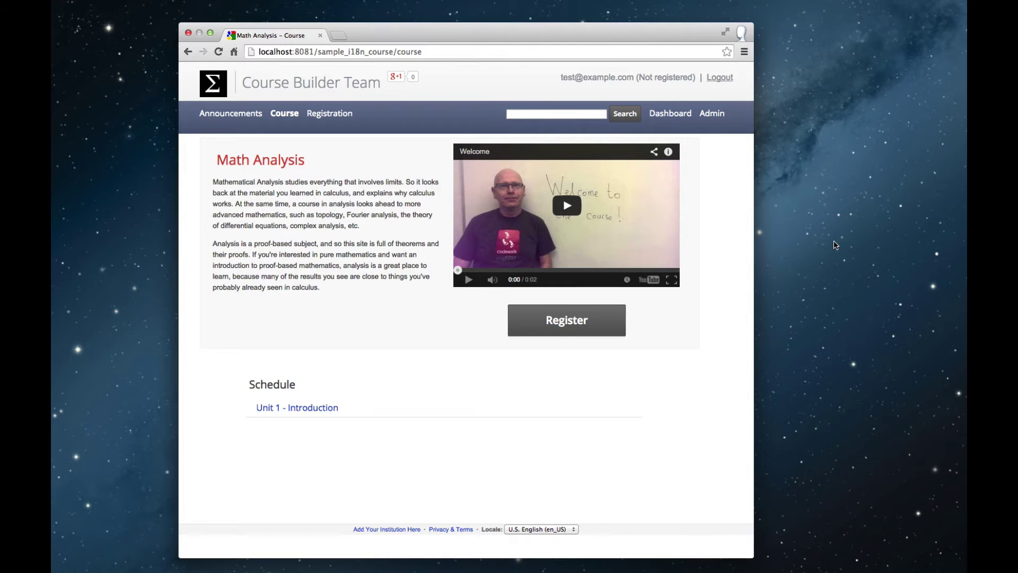
# Open the Dashboard and edit the lesson 'What is Mathematical Analysis?' from the Course Outline
pyautogui.click(669, 119)
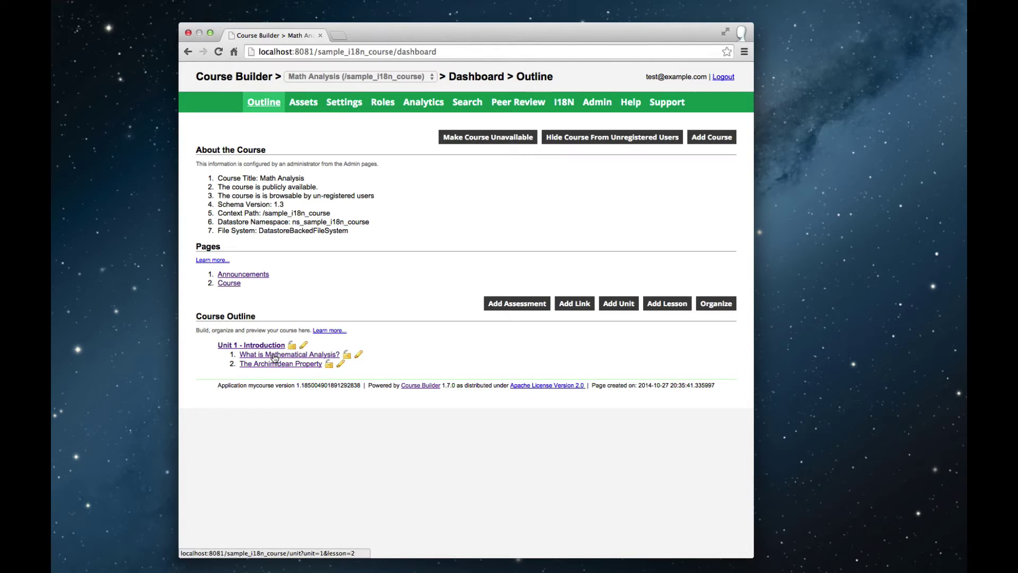
pyautogui.click(358, 355)
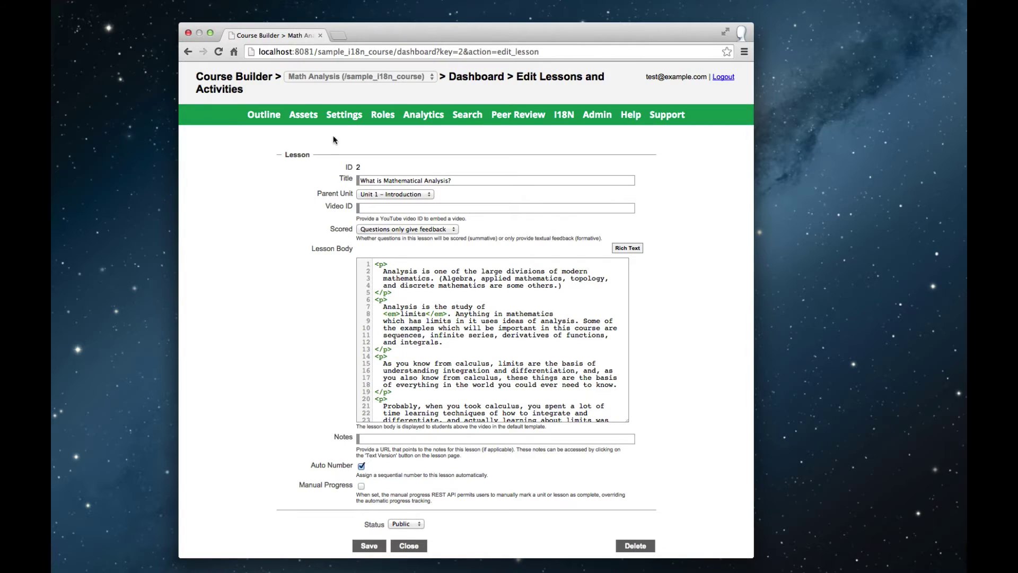
# On the I18N page, read through the French Homepage translations, including the course abstract, then close the console
pyautogui.click(564, 116)
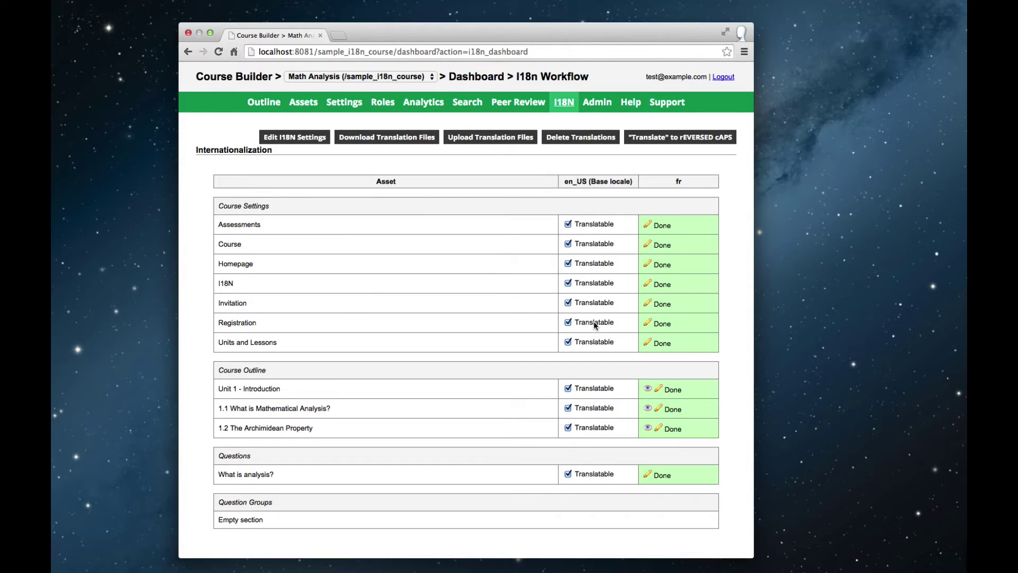
pyautogui.click(647, 263)
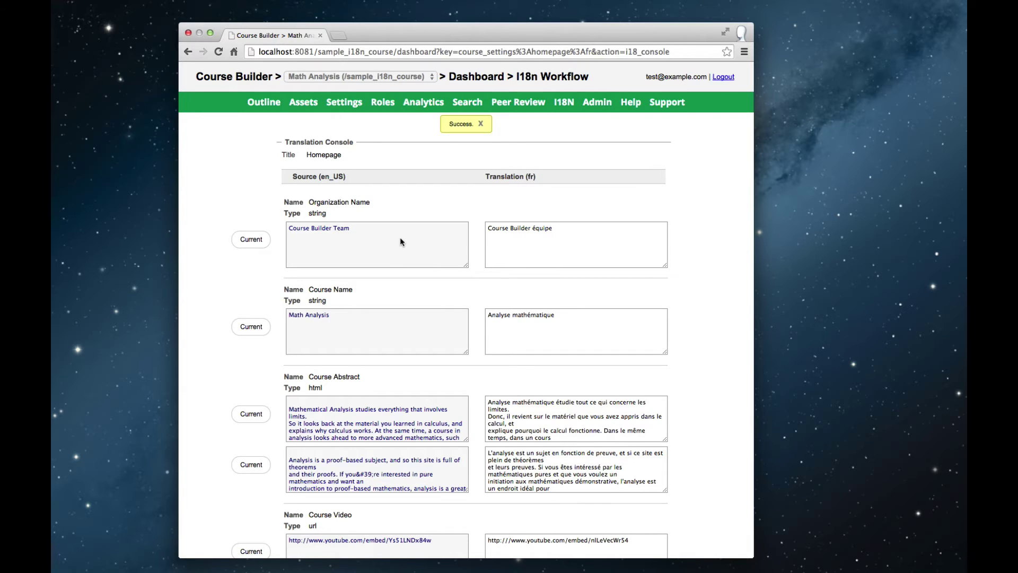
pyautogui.scroll(-3, 400, 241)
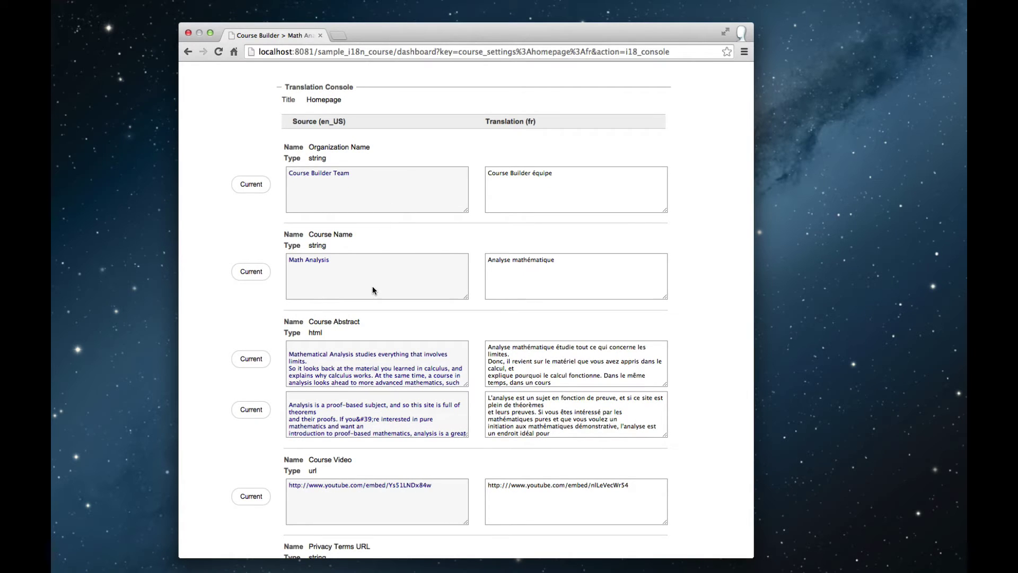
pyautogui.scroll(-2, 373, 290)
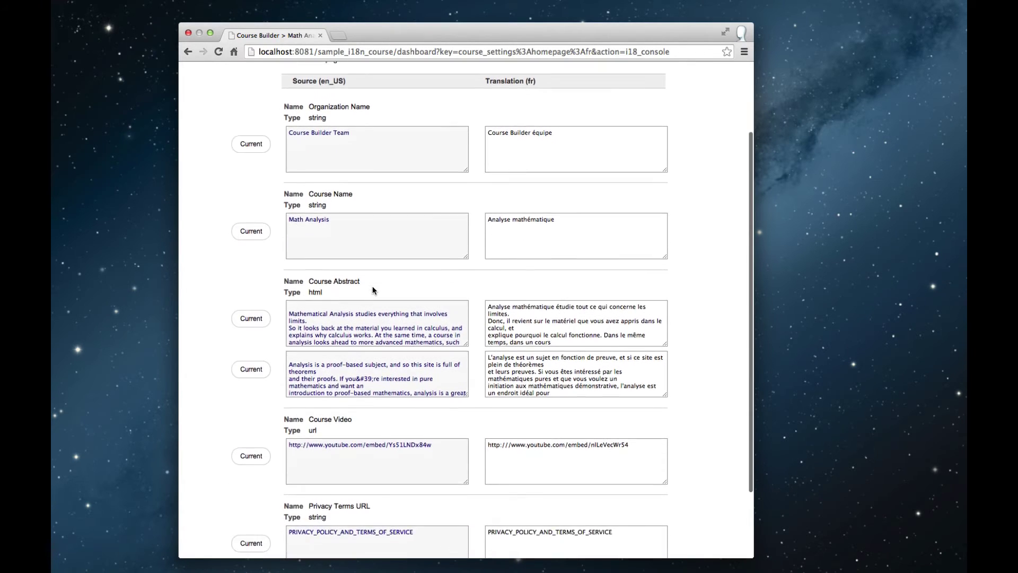
pyautogui.scroll(-3, 372, 290)
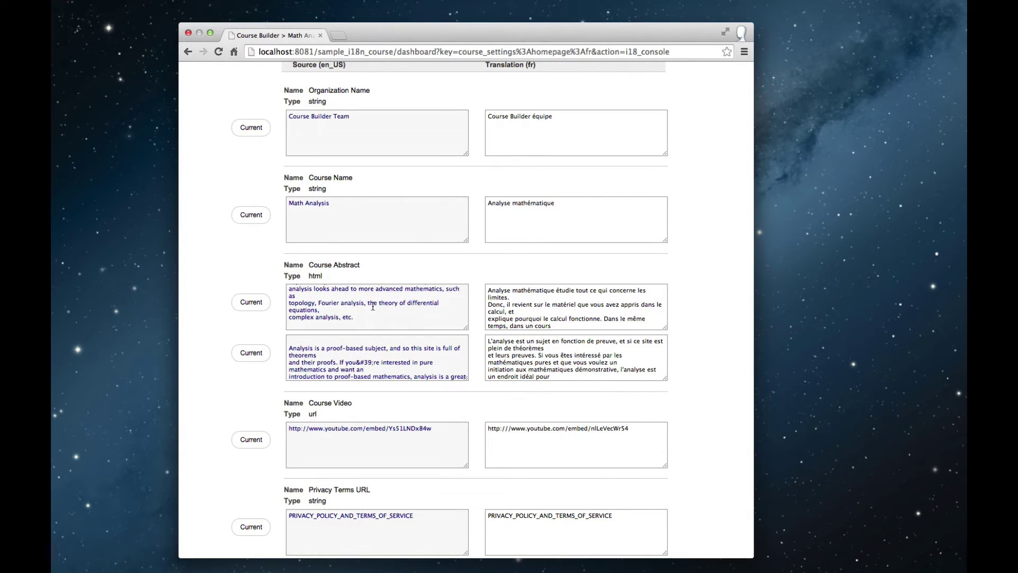
pyautogui.scroll(5, 373, 297)
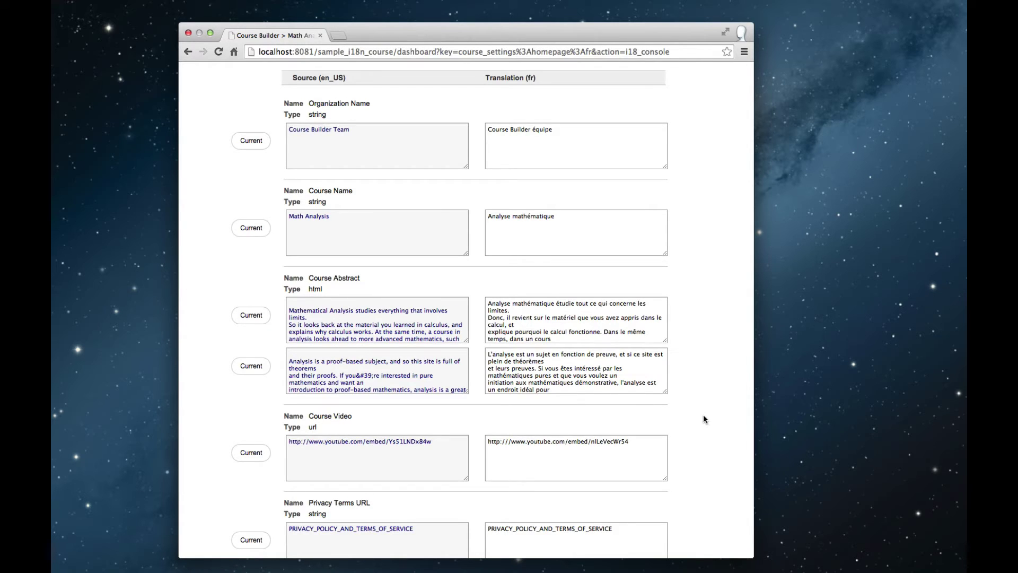
pyautogui.scroll(-2, 704, 419)
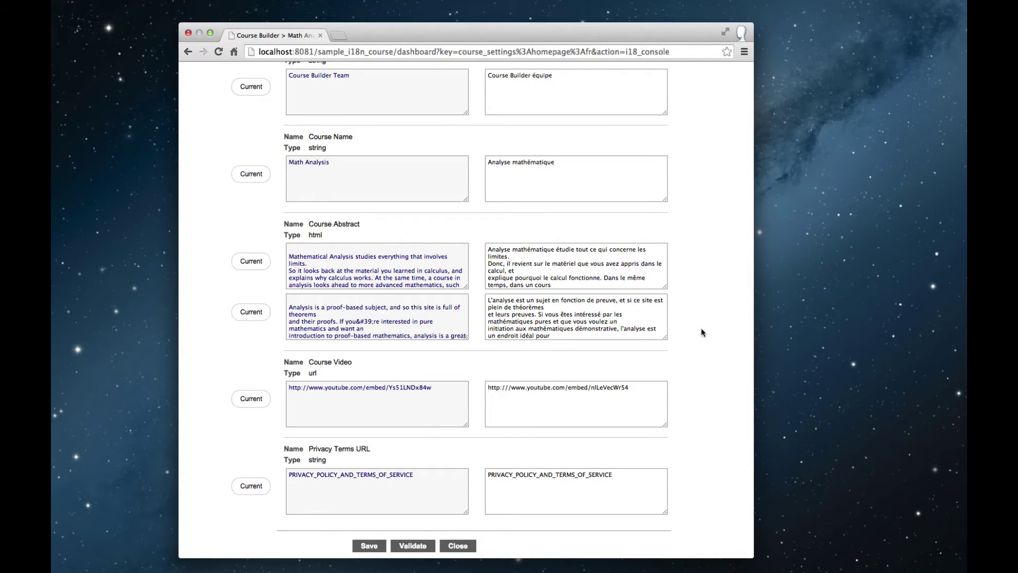
pyautogui.scroll(-1, 701, 328)
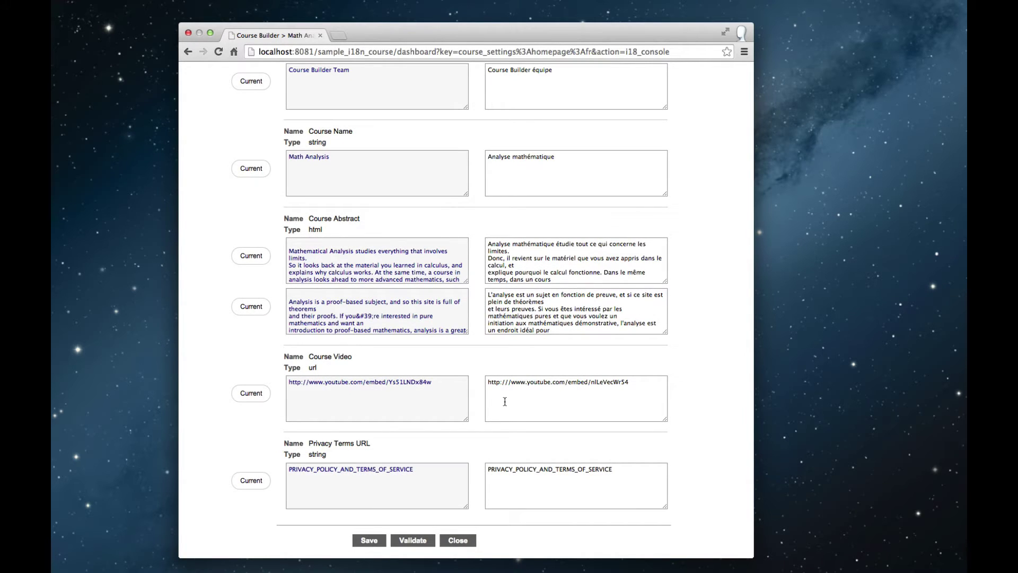
pyautogui.doubleClick(535, 263)
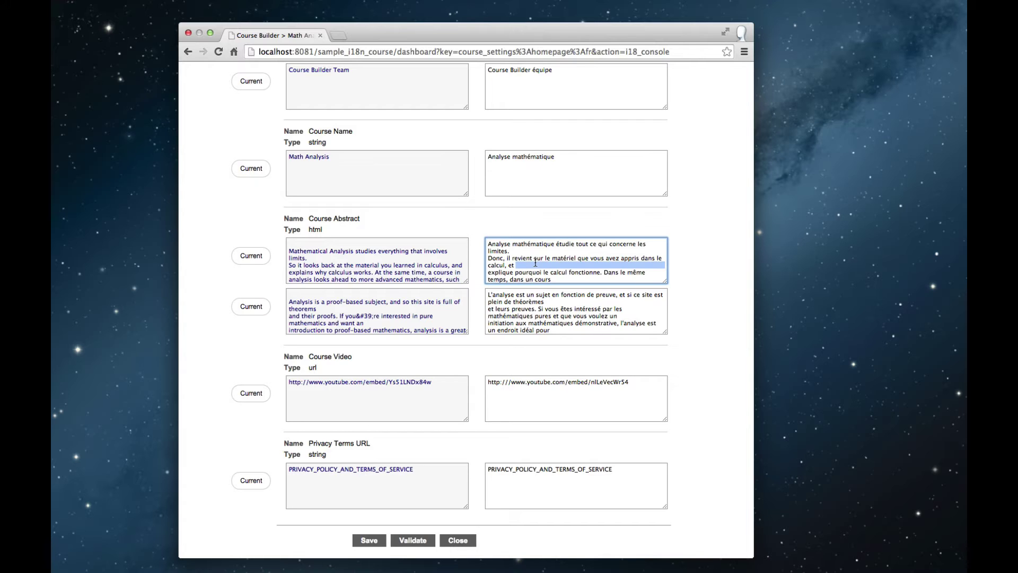
pyautogui.doubleClick(520, 257)
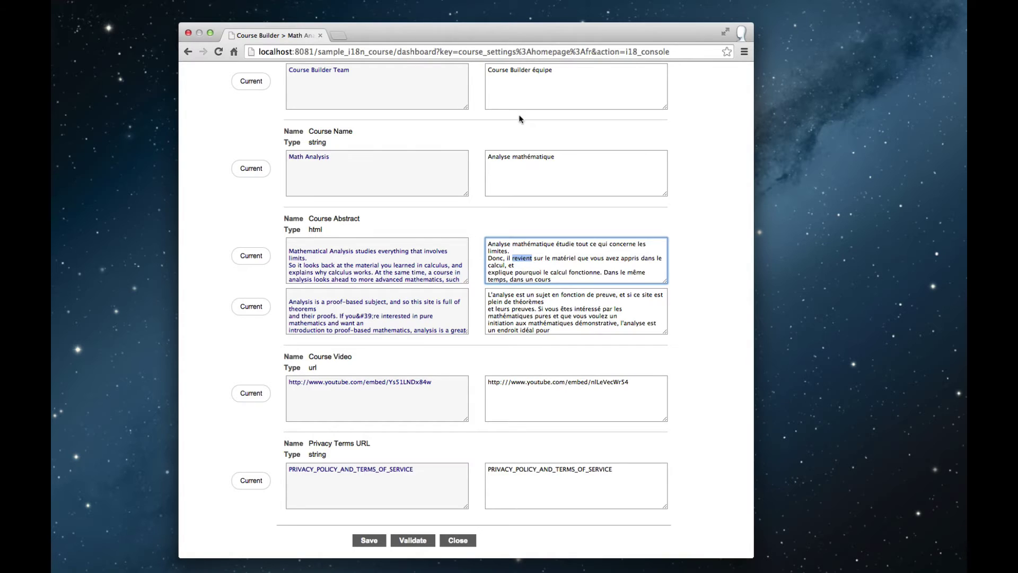
pyautogui.click(457, 540)
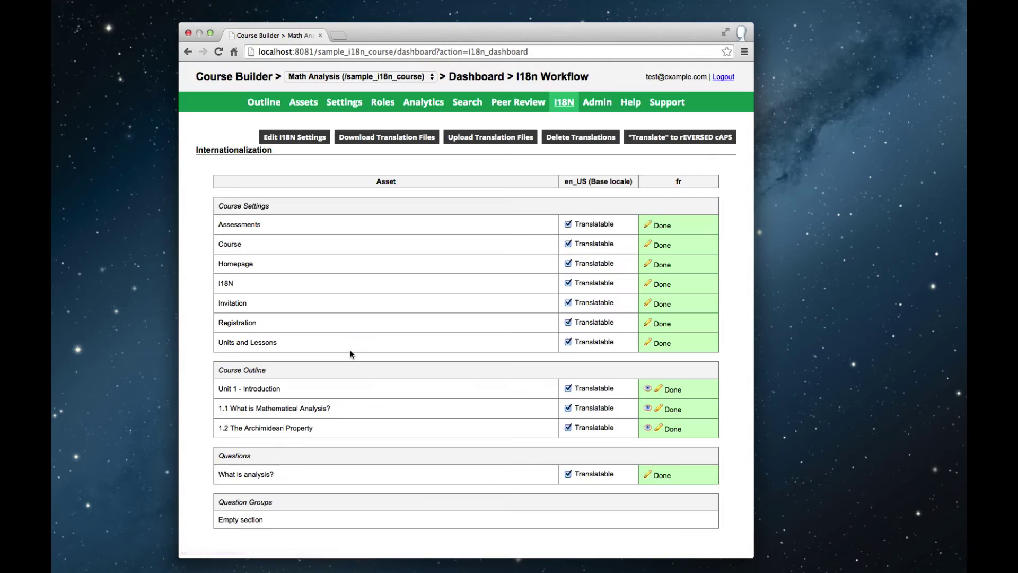
# Open the French translation of the 'What is analysis?' question and inspect its text
pyautogui.click(649, 474)
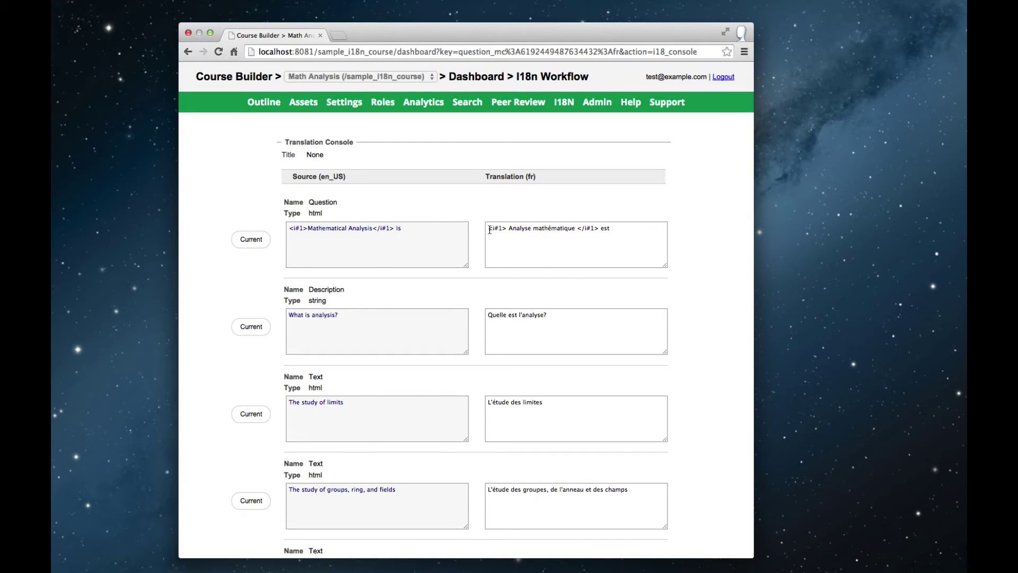
pyautogui.moveTo(487, 229); pyautogui.dragTo(599, 225)
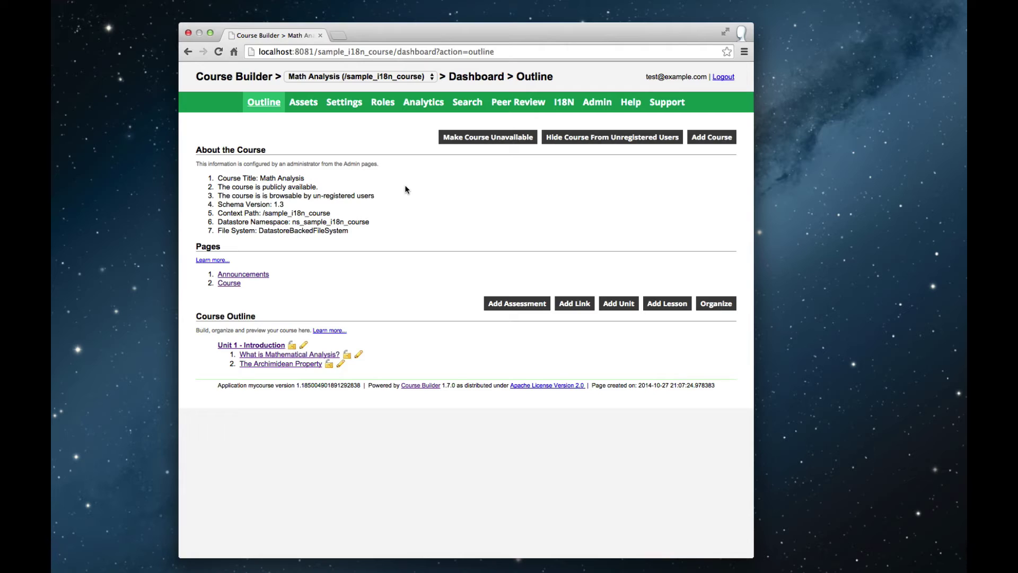
# In the I18N settings, add Deutsch (de) as an extra locale left Unavailable and save
pyautogui.click(338, 107)
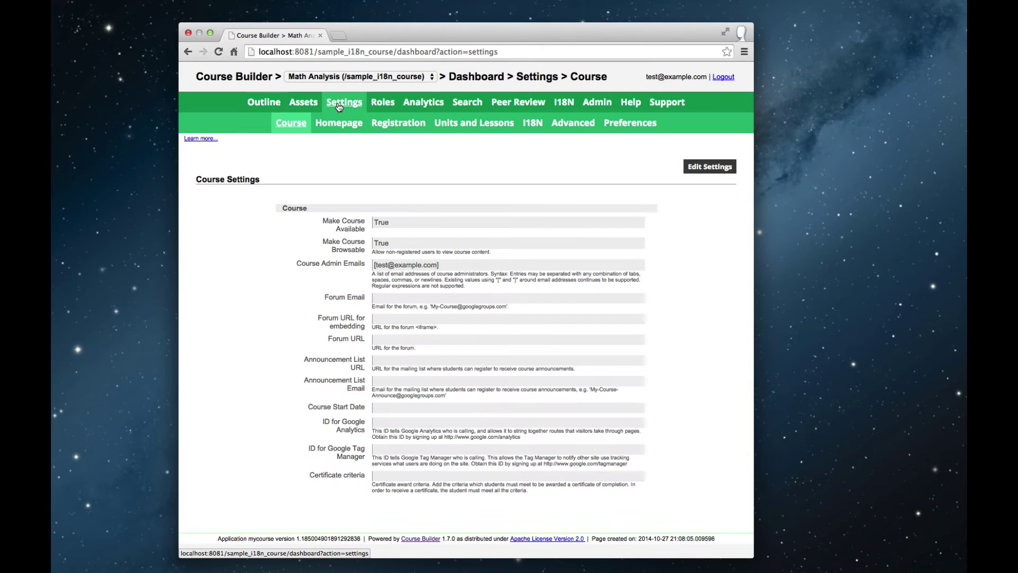
pyautogui.click(532, 124)
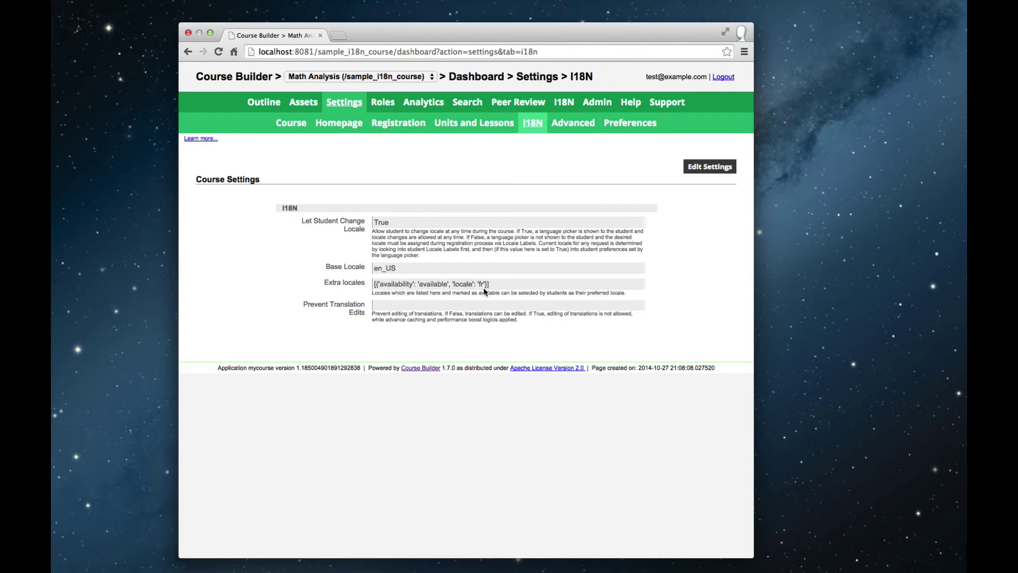
pyautogui.click(713, 167)
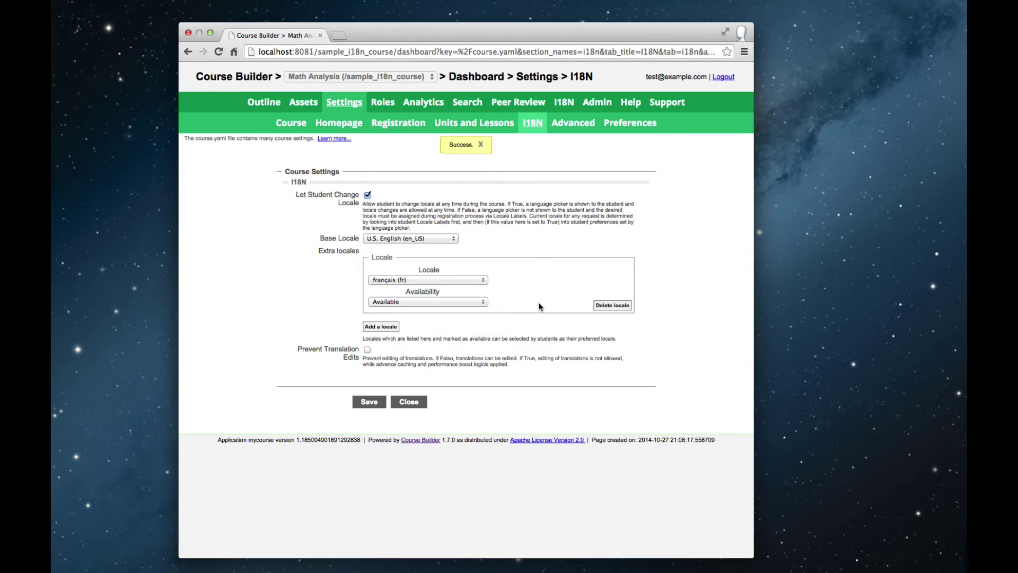
pyautogui.click(383, 327)
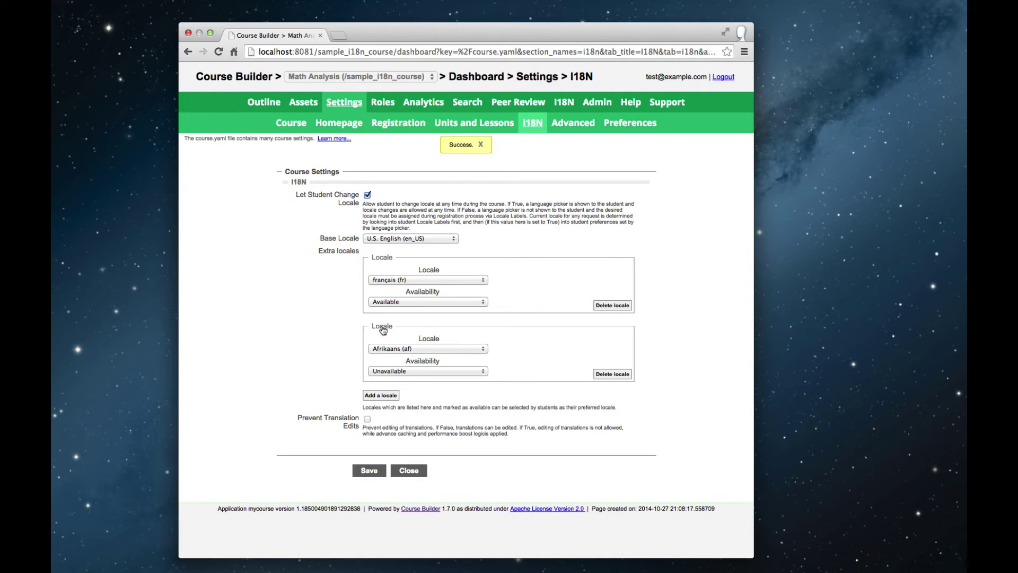
pyautogui.click(385, 348)
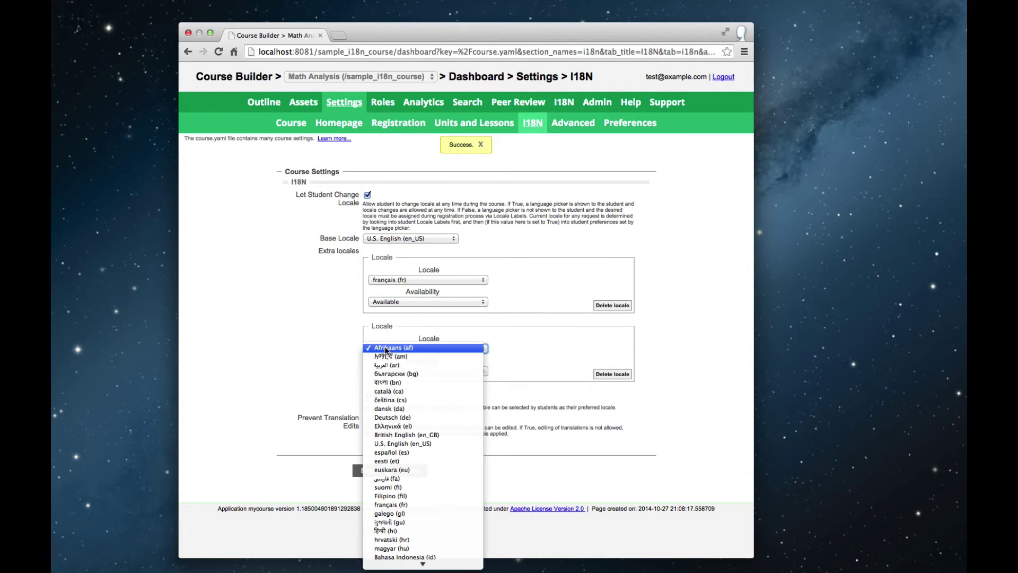
pyautogui.click(382, 418)
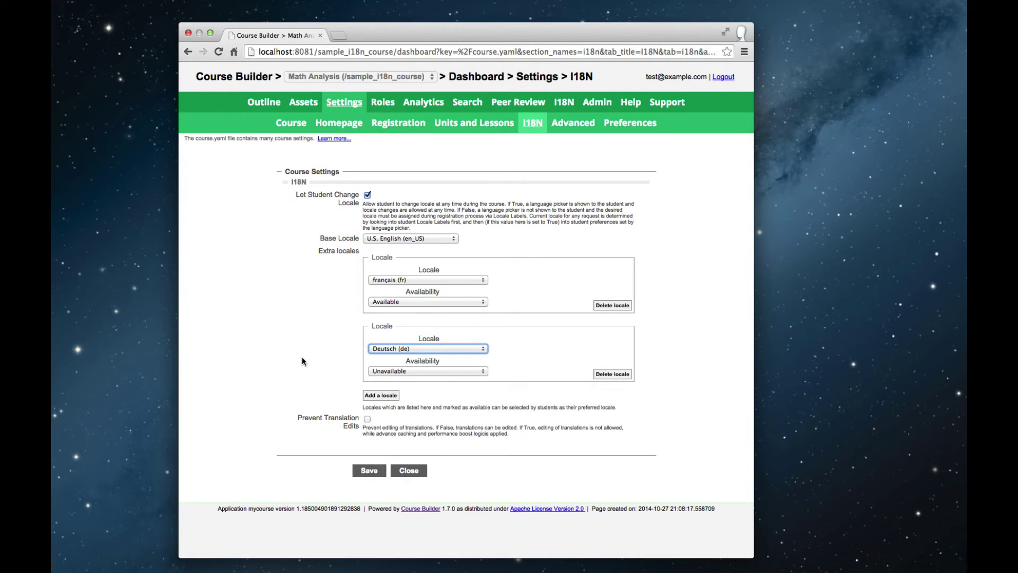
pyautogui.click(373, 474)
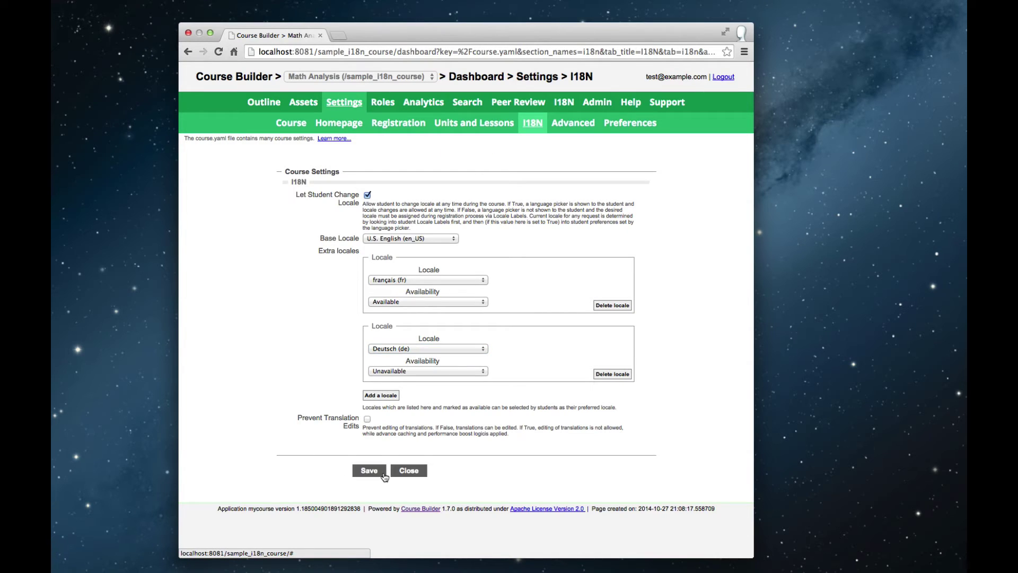
# Open the German Homepage translation and paste 'mathematische Analyse' as the course name
pyautogui.click(566, 104)
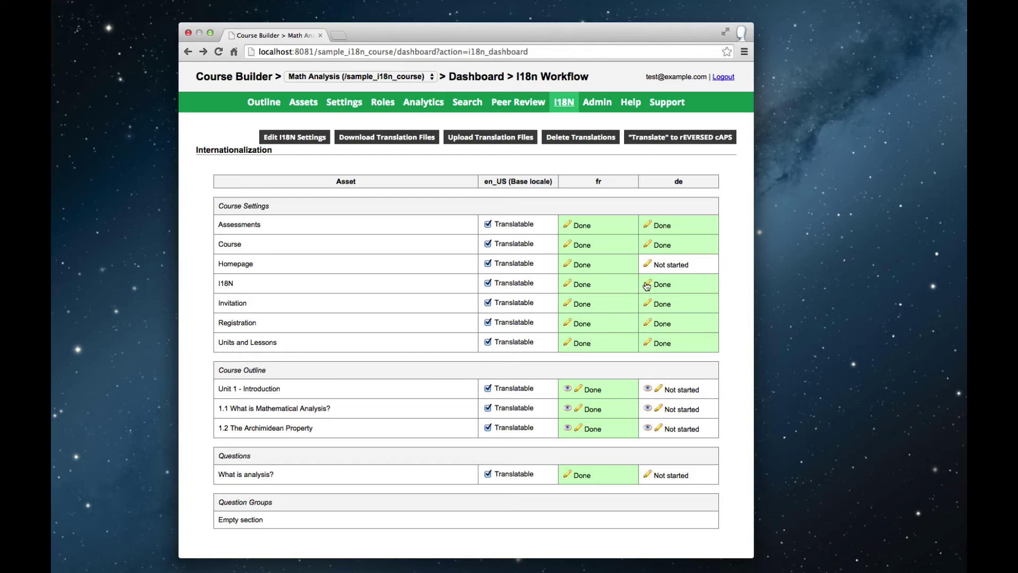
pyautogui.click(648, 264)
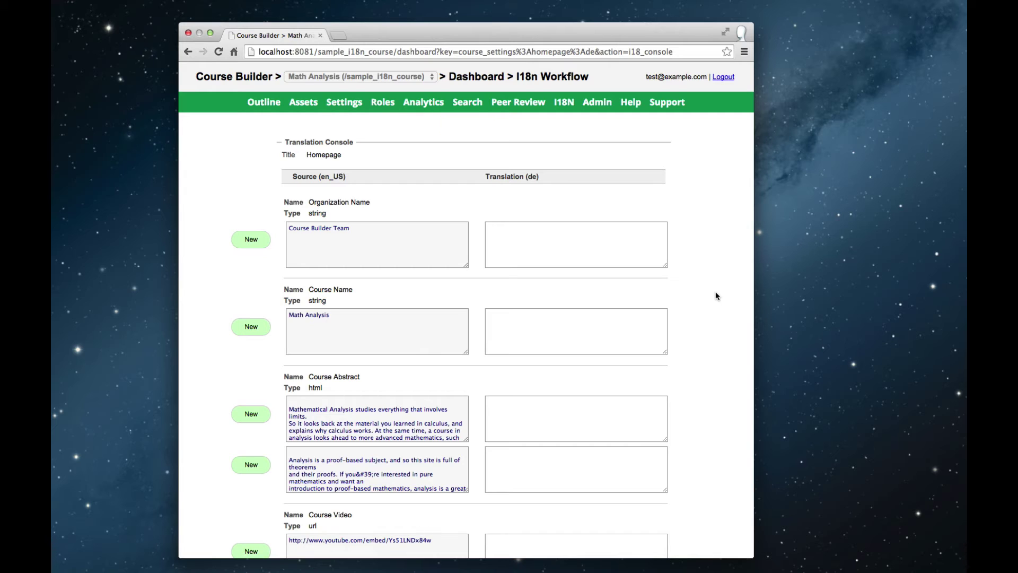
pyautogui.click(597, 321)
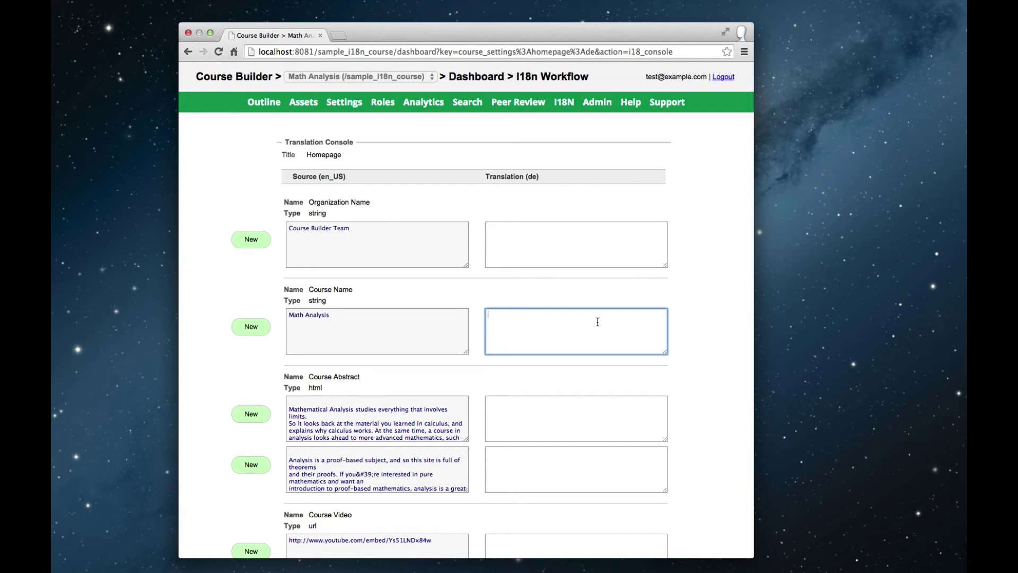
pyautogui.write('mathematische Analyse')
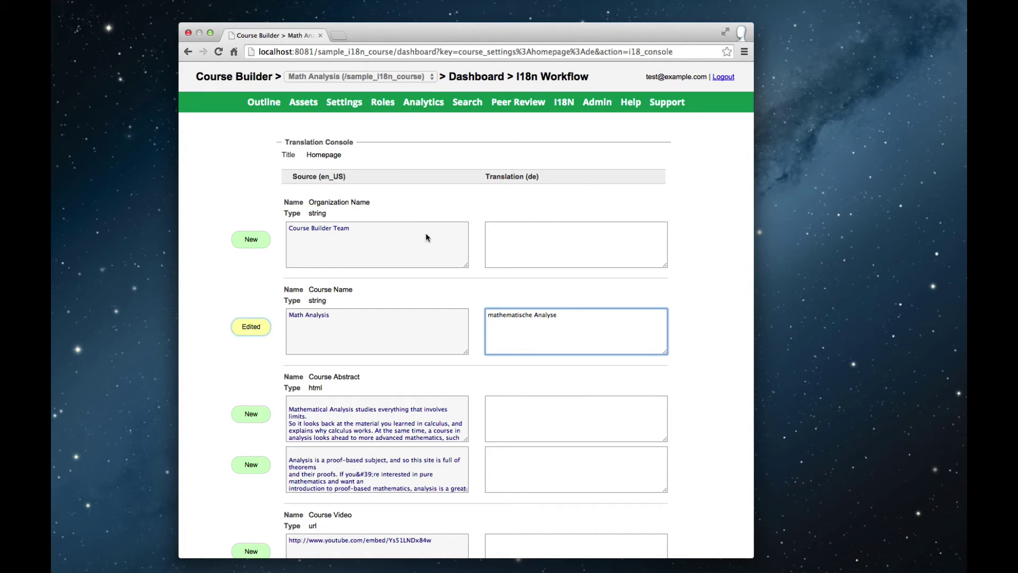
# Enter 'Course Builder Team' as the German organization name and save the translations
pyautogui.moveTo(348, 226); pyautogui.dragTo(287, 226)
pyautogui.press('super+c')
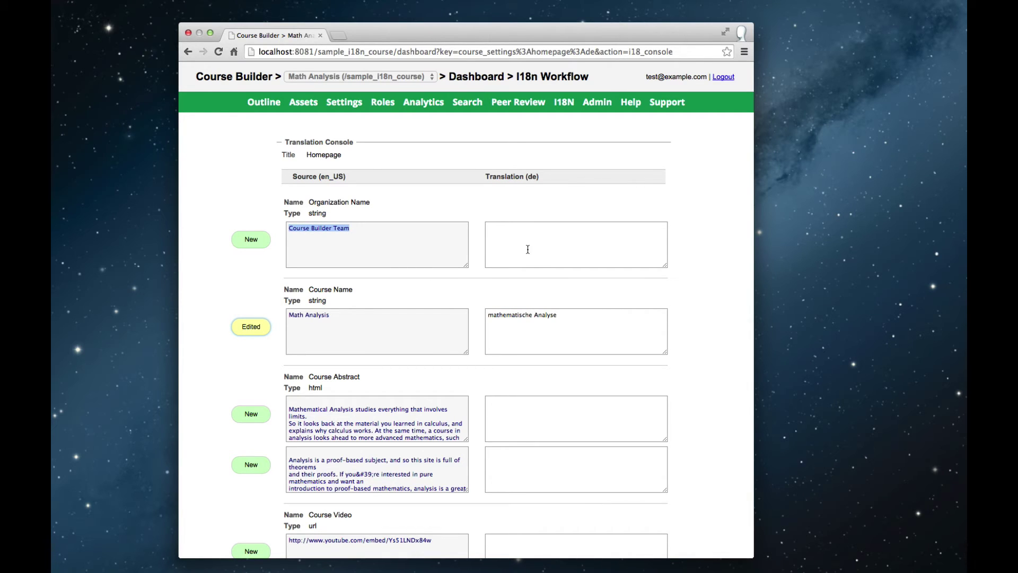
pyautogui.click(529, 249)
pyautogui.press('super+v')
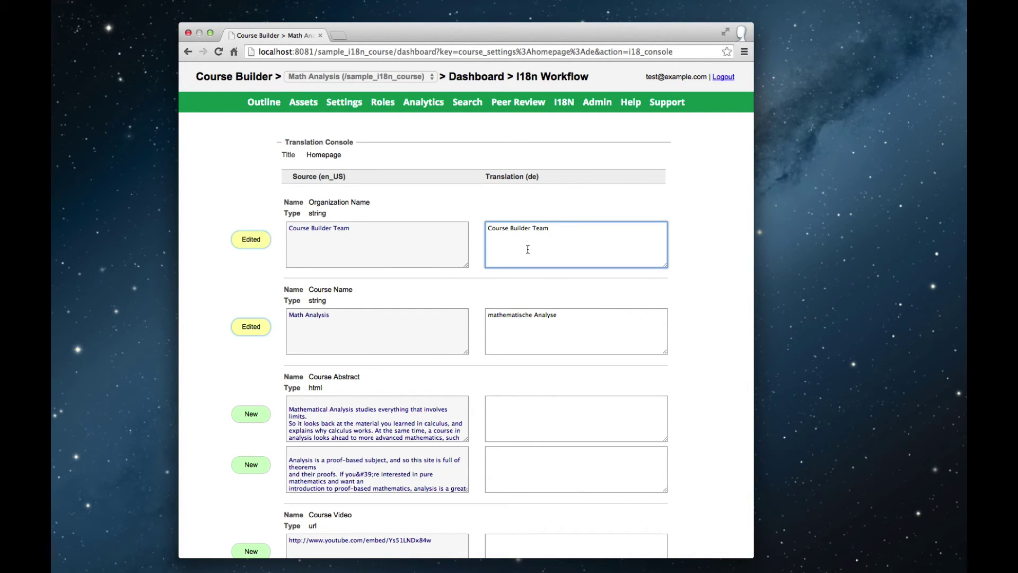
pyautogui.click(700, 304)
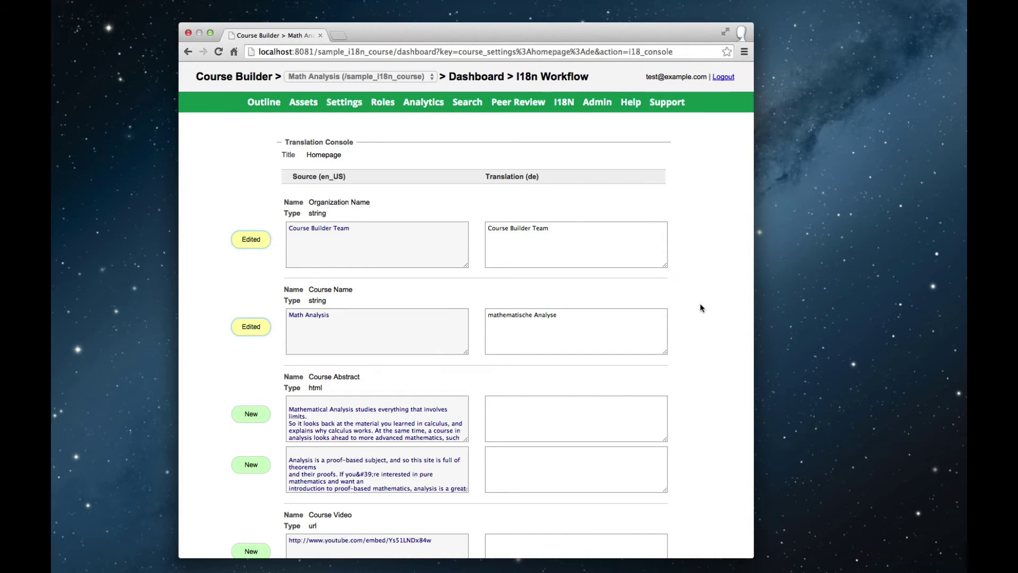
pyautogui.scroll(-5, 701, 306)
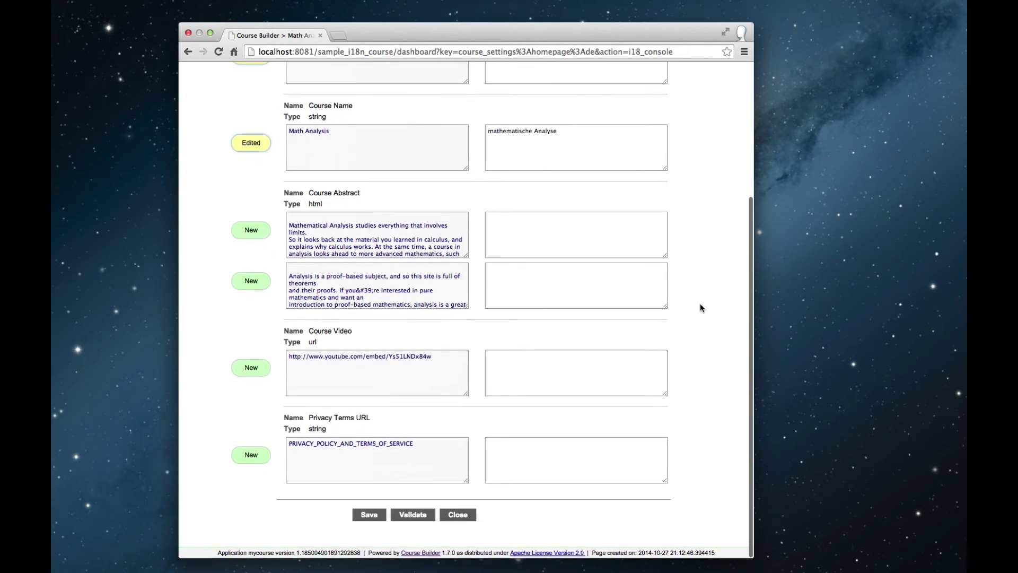
pyautogui.click(366, 516)
# Close the translation console and go from the Outline to the student course page
pyautogui.click(461, 516)
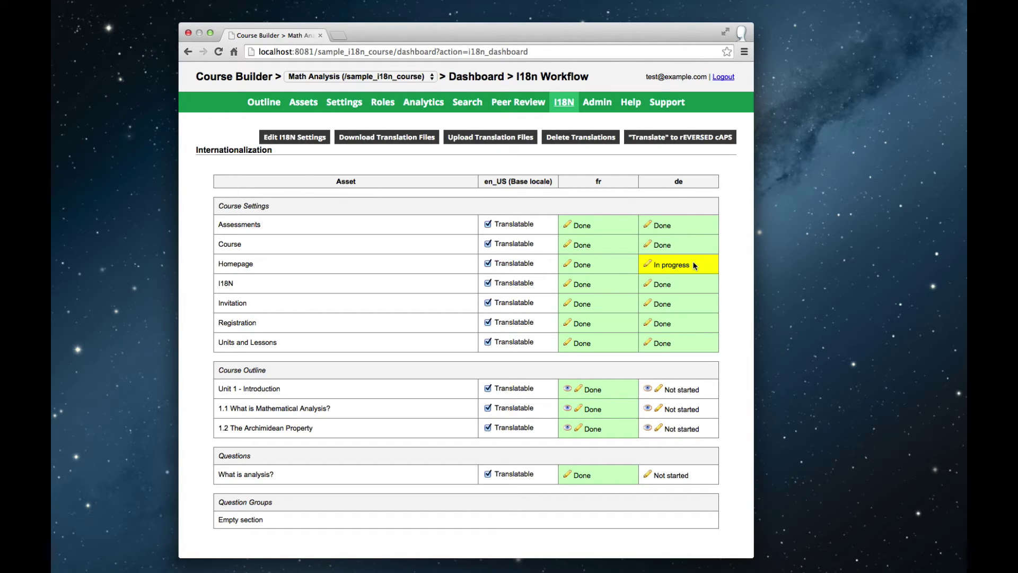
pyautogui.click(256, 104)
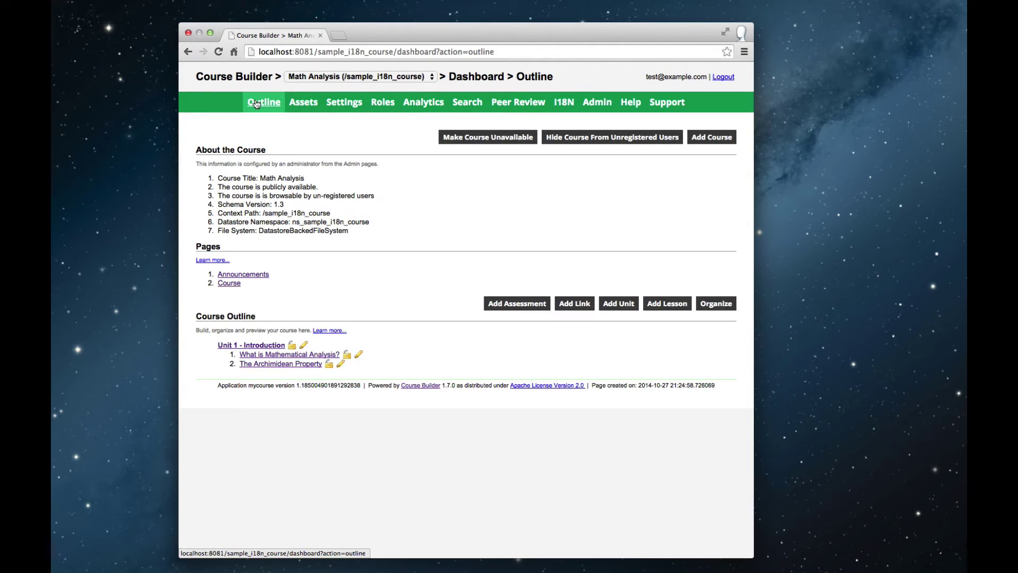
pyautogui.click(230, 283)
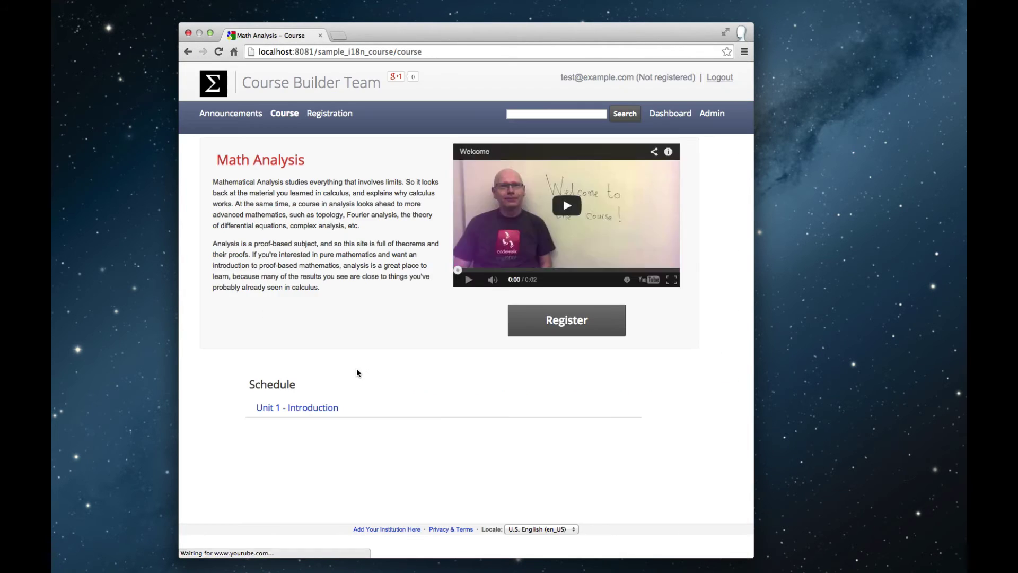
# Switch the course page locale to Deutsch (de) and check the German title
pyautogui.click(536, 528)
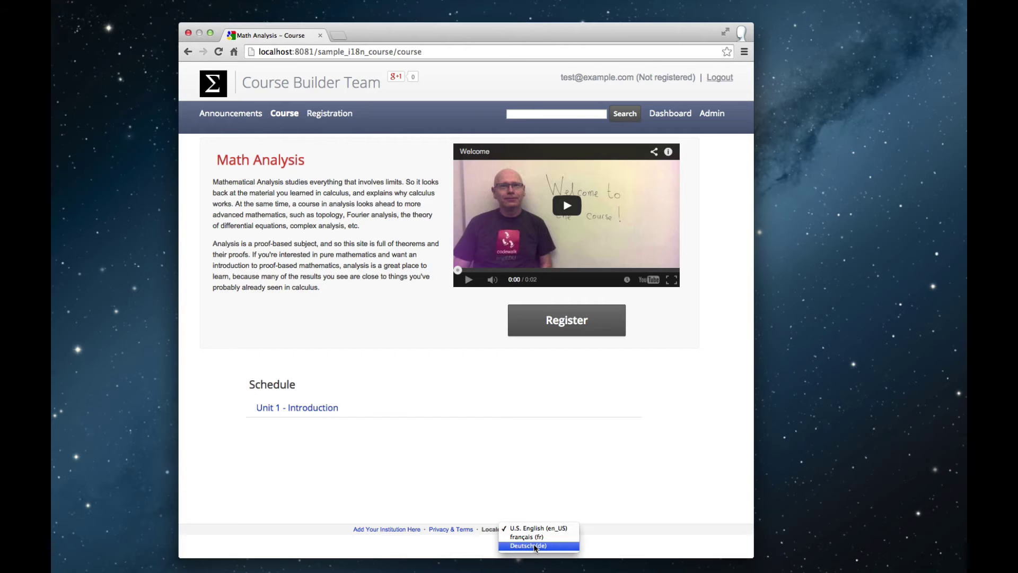
pyautogui.click(534, 543)
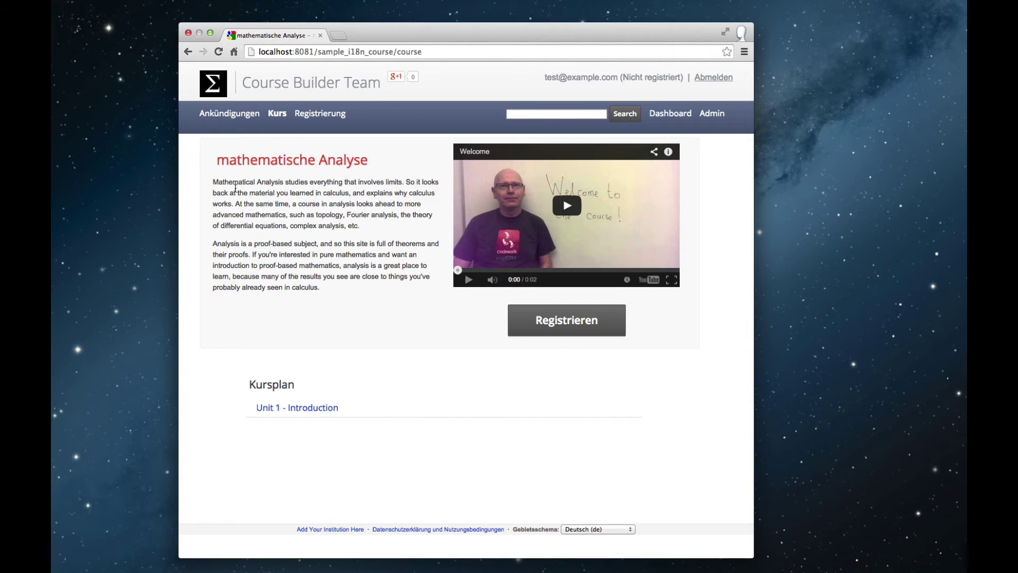
pyautogui.moveTo(237, 162); pyautogui.dragTo(264, 162)
pyautogui.click(252, 197)
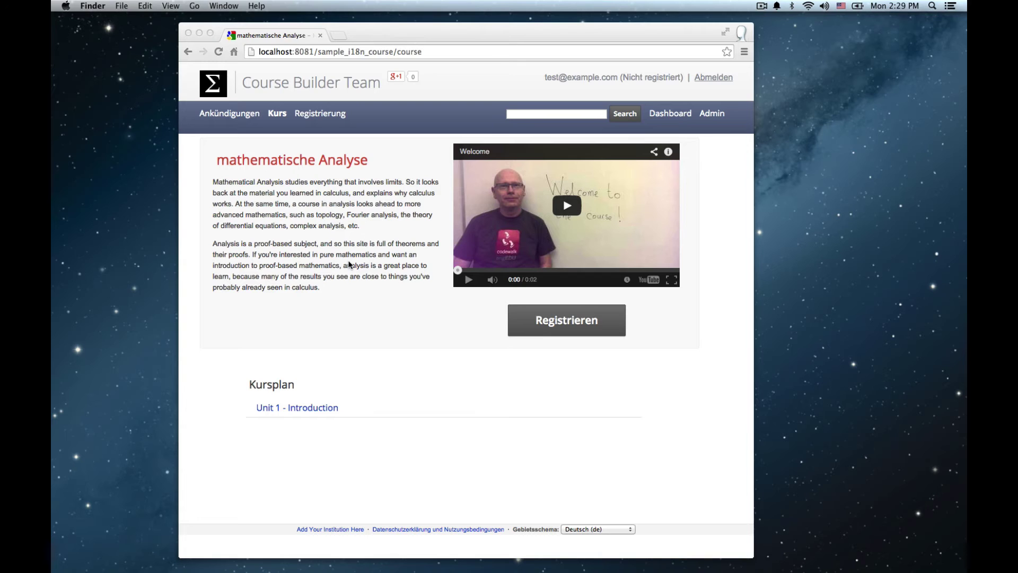
# Return to the dashboard and open the homepage course settings for editing
pyautogui.click(671, 117)
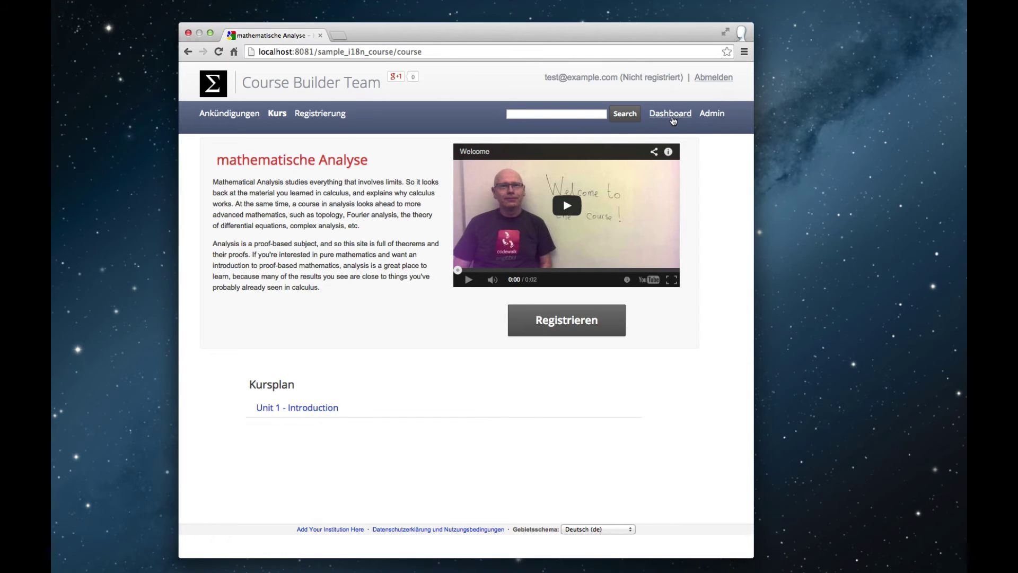
pyautogui.click(672, 118)
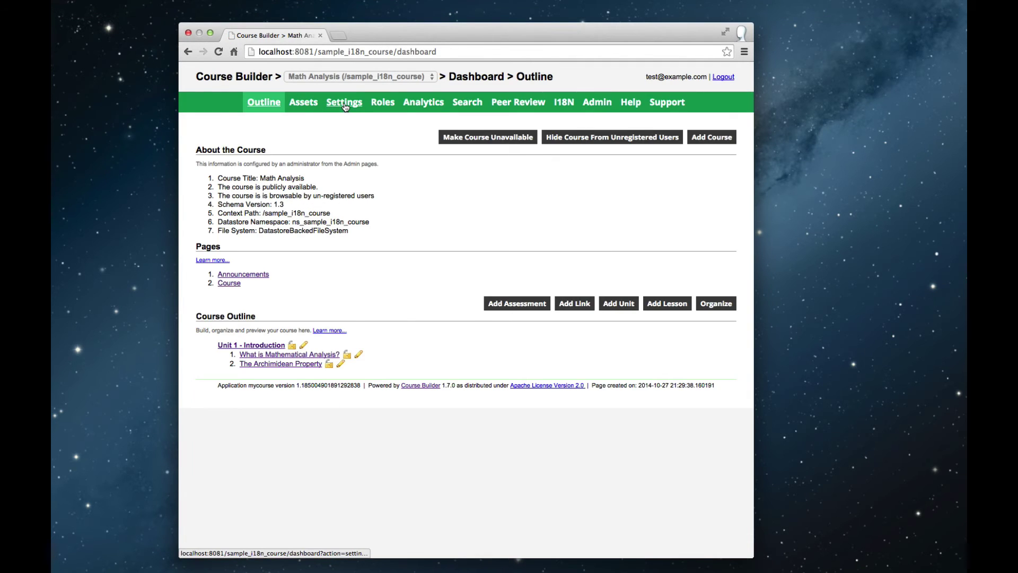
pyautogui.click(344, 104)
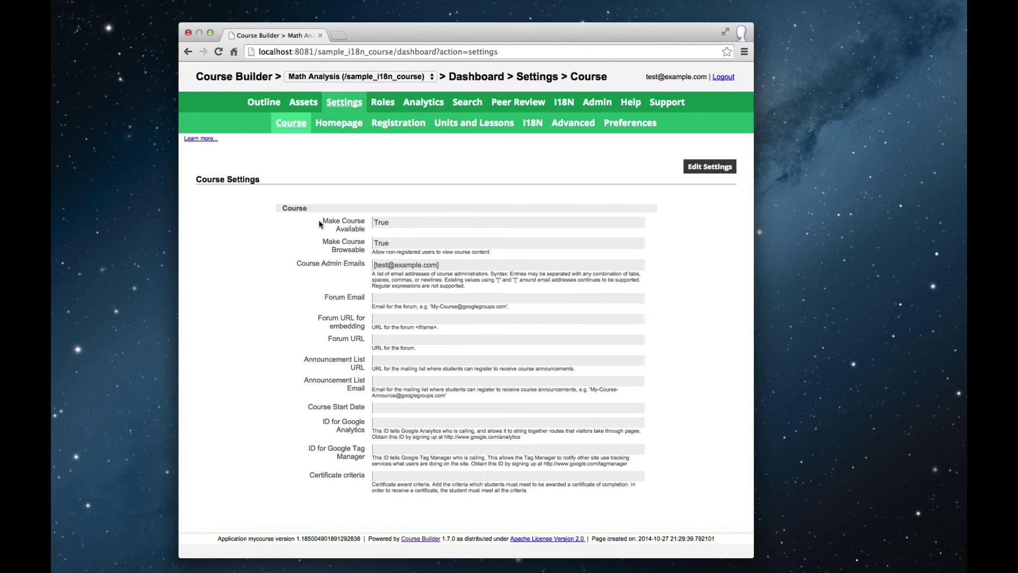
pyautogui.click(329, 130)
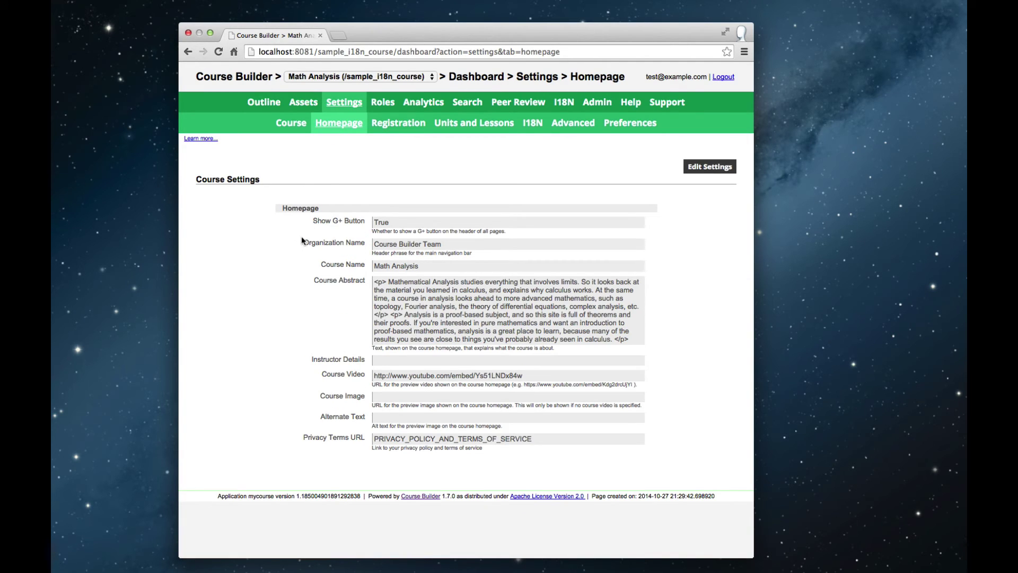
pyautogui.click(705, 165)
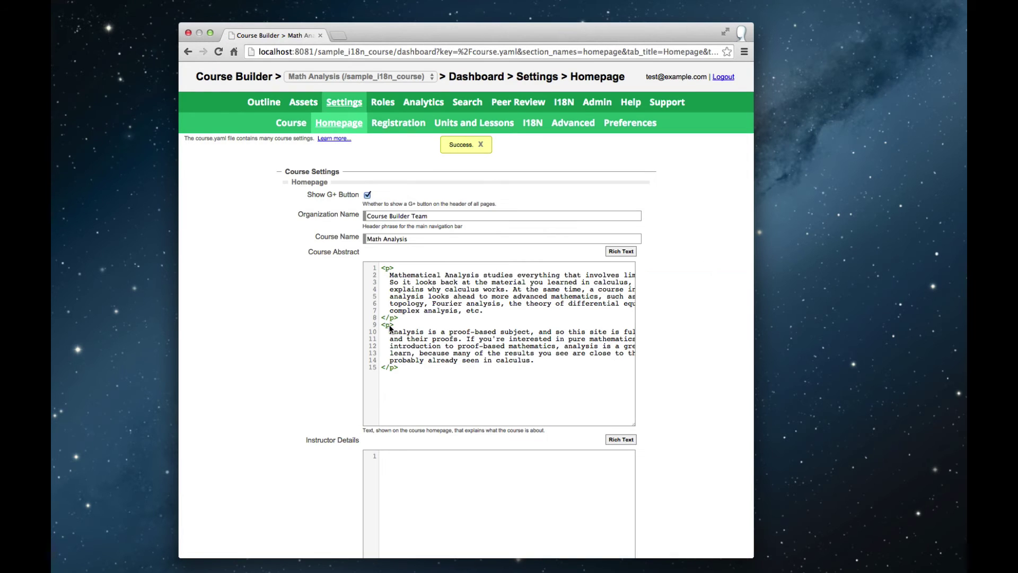
# Rename the course to 'Math Analysis - Part 1', save, and open the I18N workflow table
pyautogui.click(412, 238)
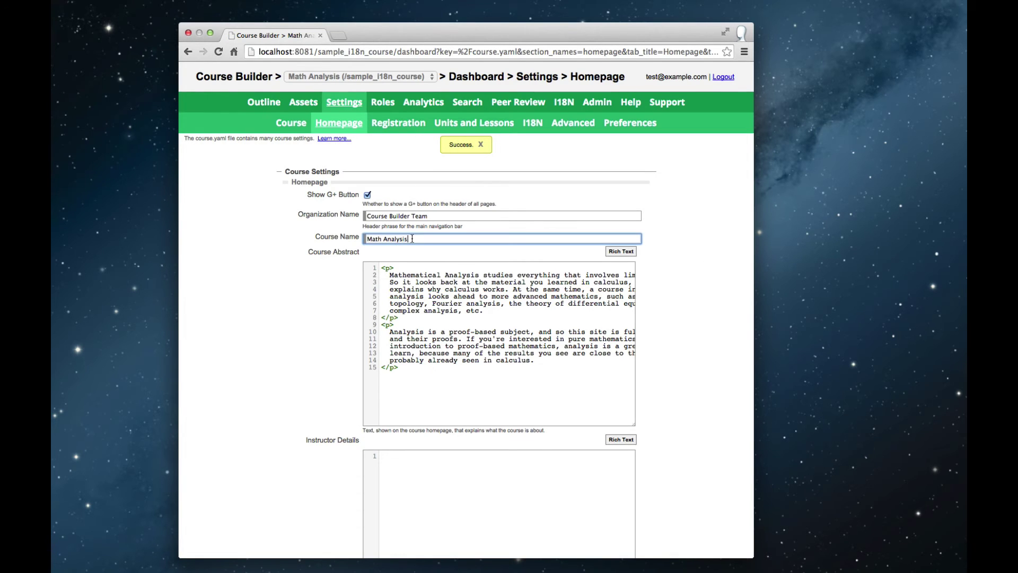
pyautogui.write('Part I')
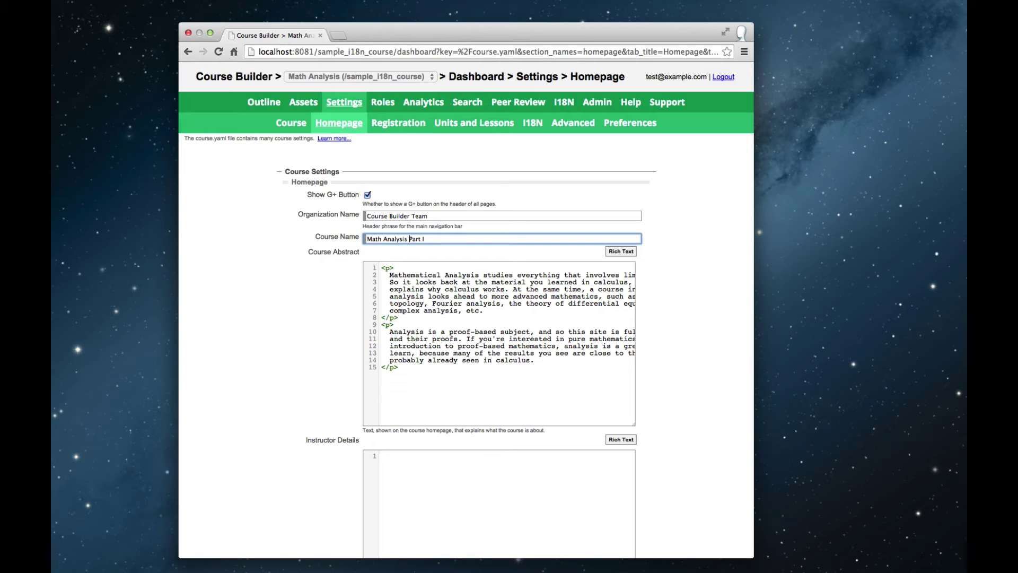
pyautogui.write('-')
pyautogui.press('BackSpace')
pyautogui.write('1')
pyautogui.hotkey('ctrl', 's')
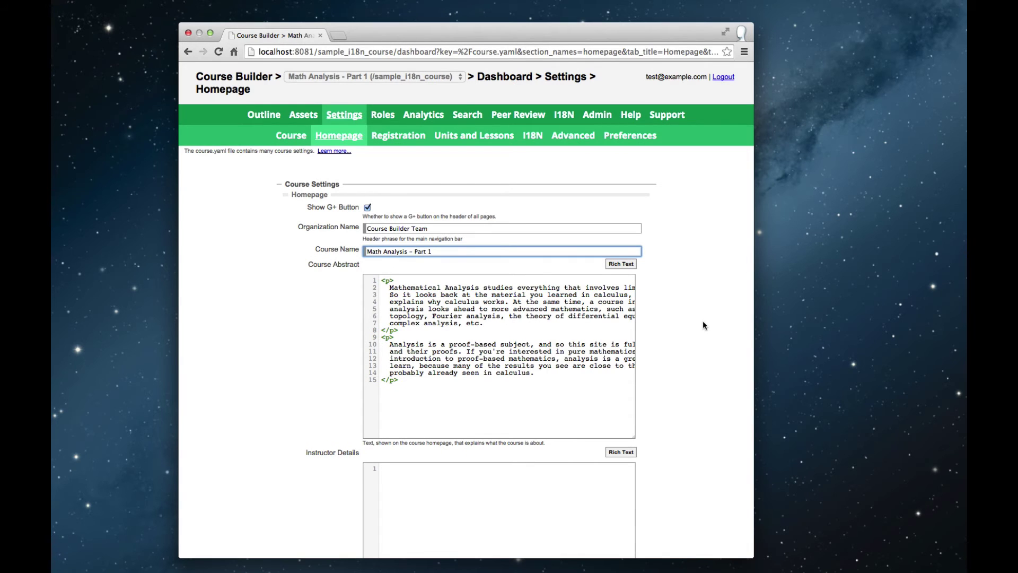
pyautogui.scroll(-5, 703, 325)
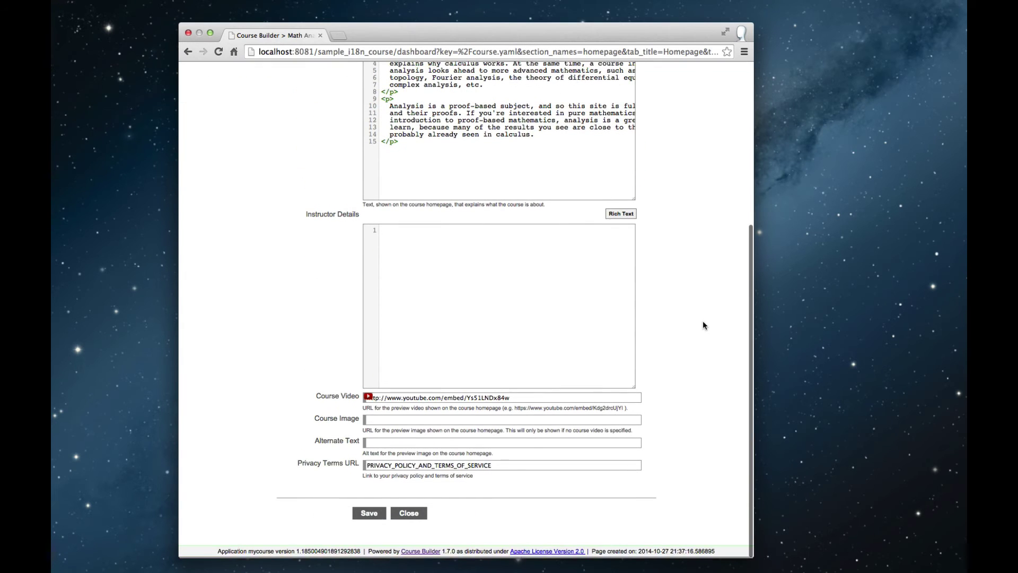
pyautogui.click(366, 519)
pyautogui.scroll(-1, 344, 297)
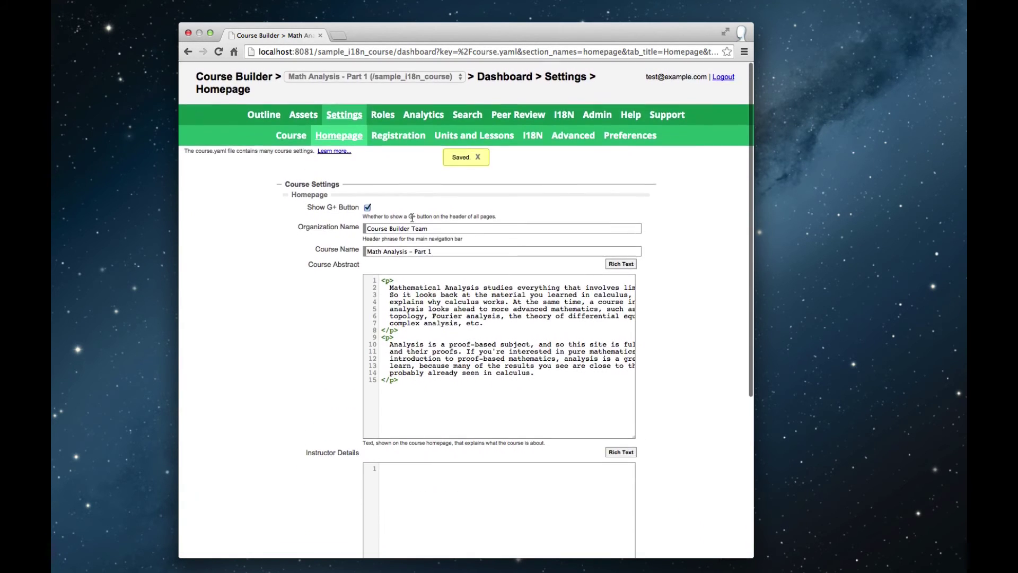
pyautogui.click(564, 115)
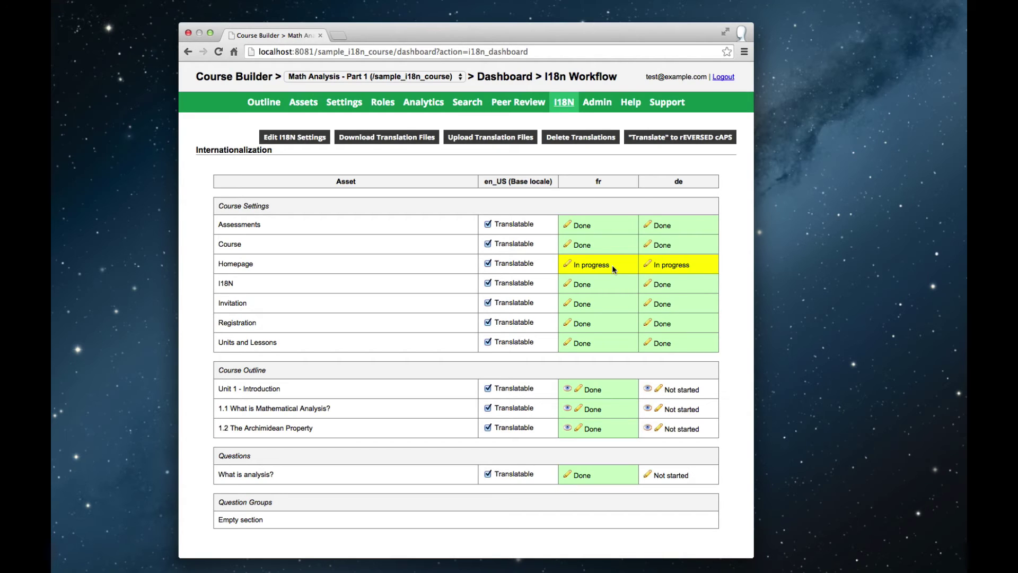
# Change the French Homepage course name to 'Analyse mathématique - Partie 1' and save
pyautogui.click(567, 268)
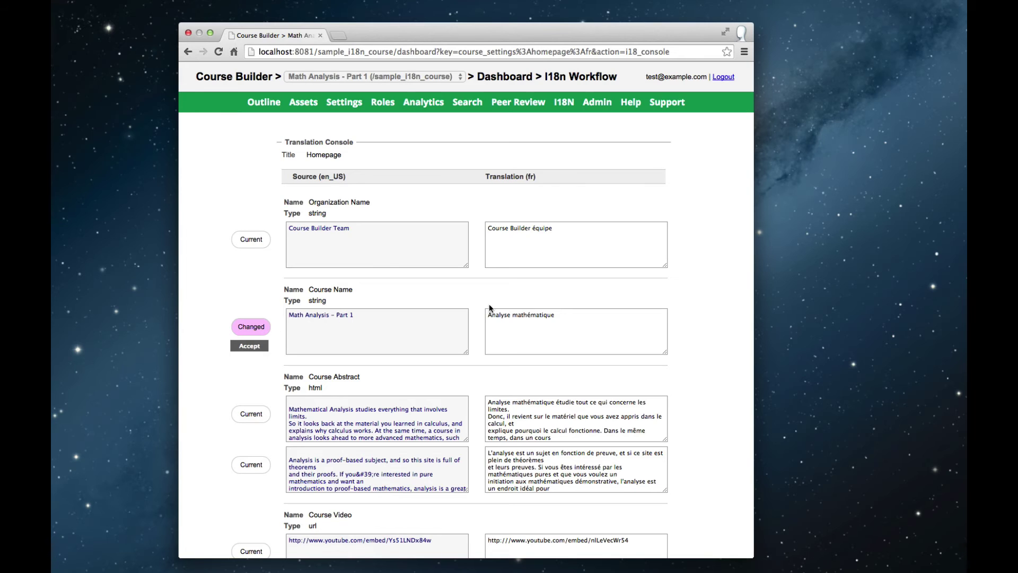
pyautogui.click(562, 322)
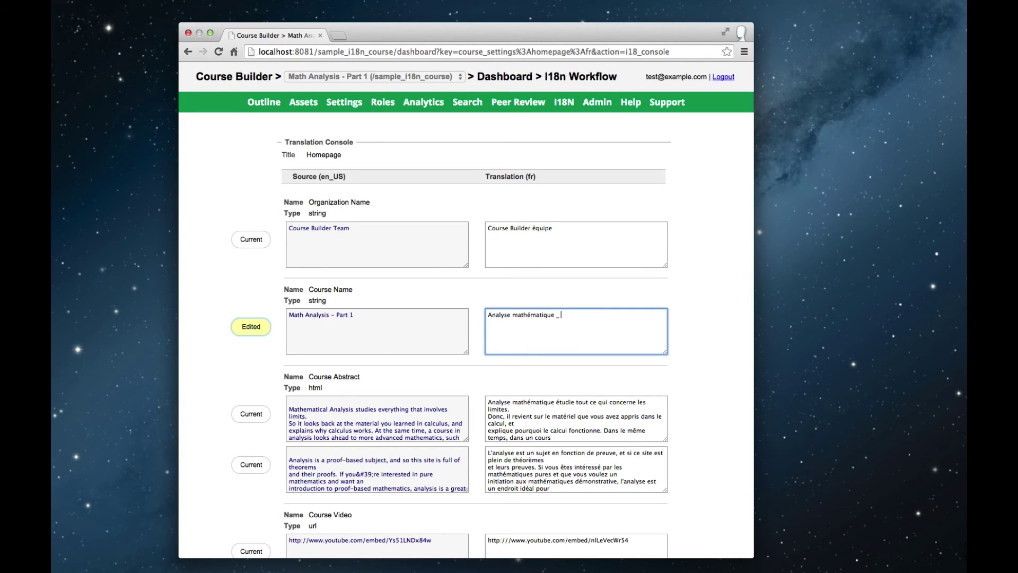
pyautogui.press('BackSpace')
pyautogui.write('- Partie 1')
pyautogui.click(712, 343)
pyautogui.scroll(-3, 713, 341)
pyautogui.scroll(-4, 713, 341)
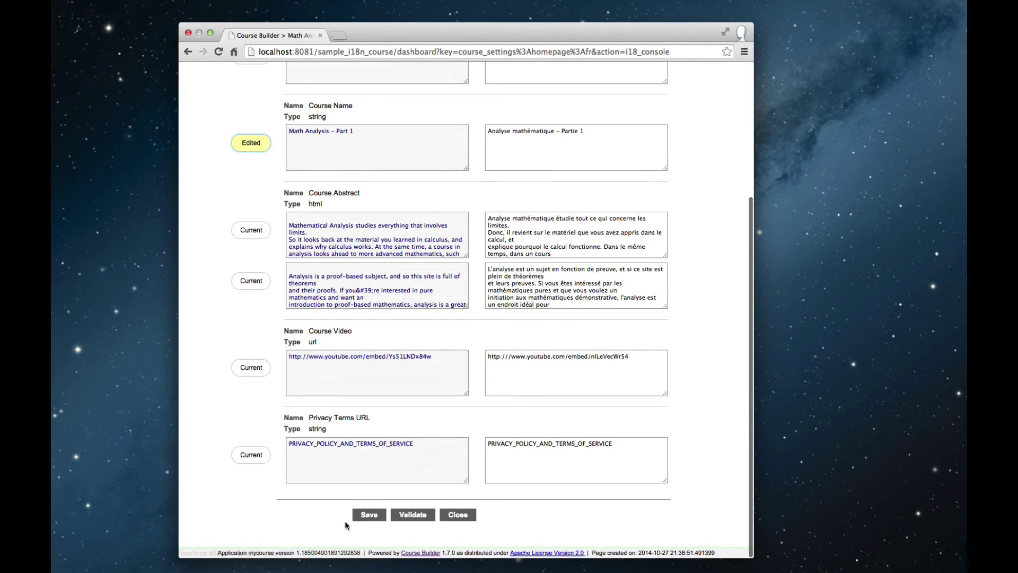
pyautogui.click(365, 518)
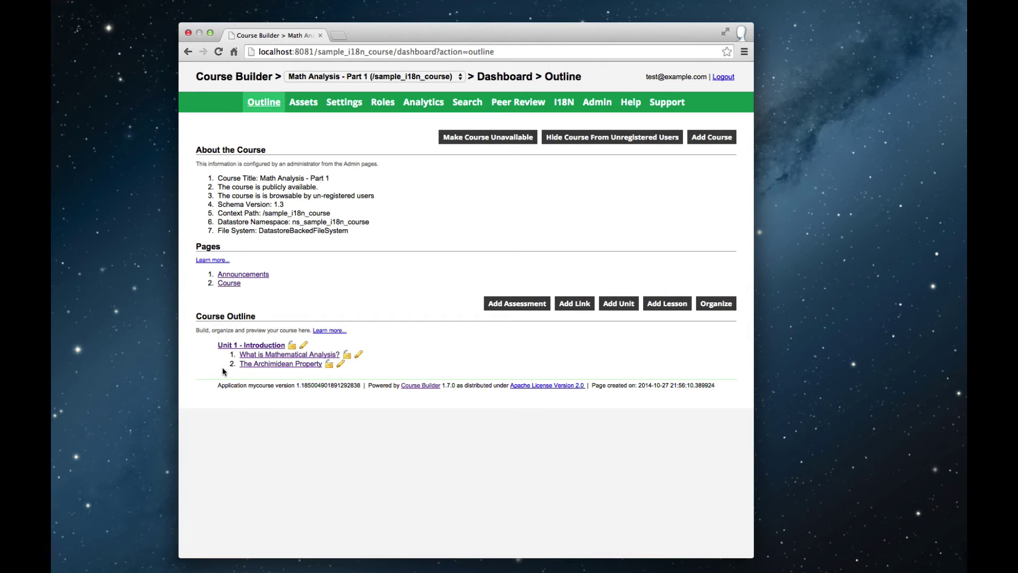
# Go to the course's empty Roles list and start adding a new role
pyautogui.click(382, 102)
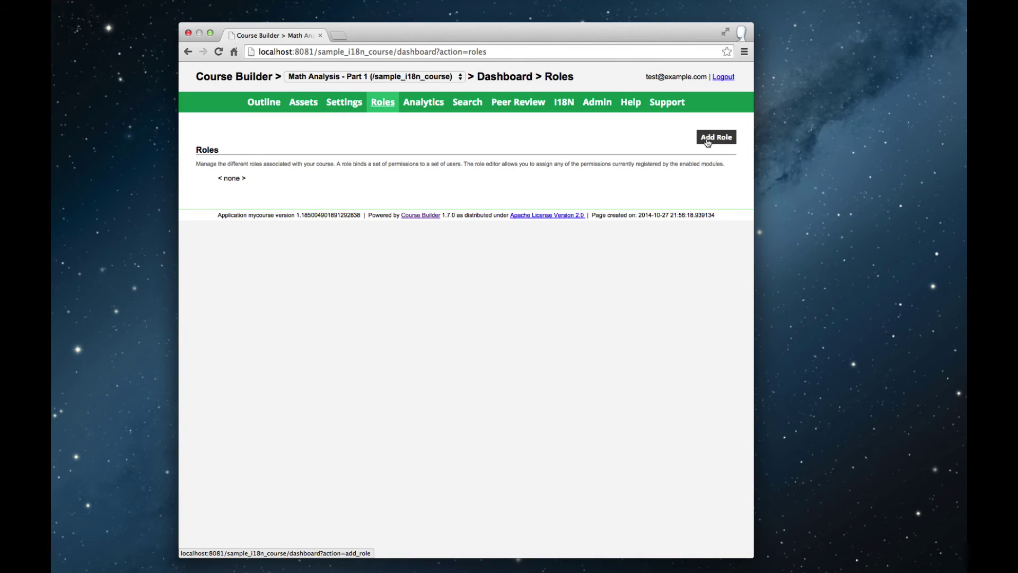
pyautogui.click(707, 140)
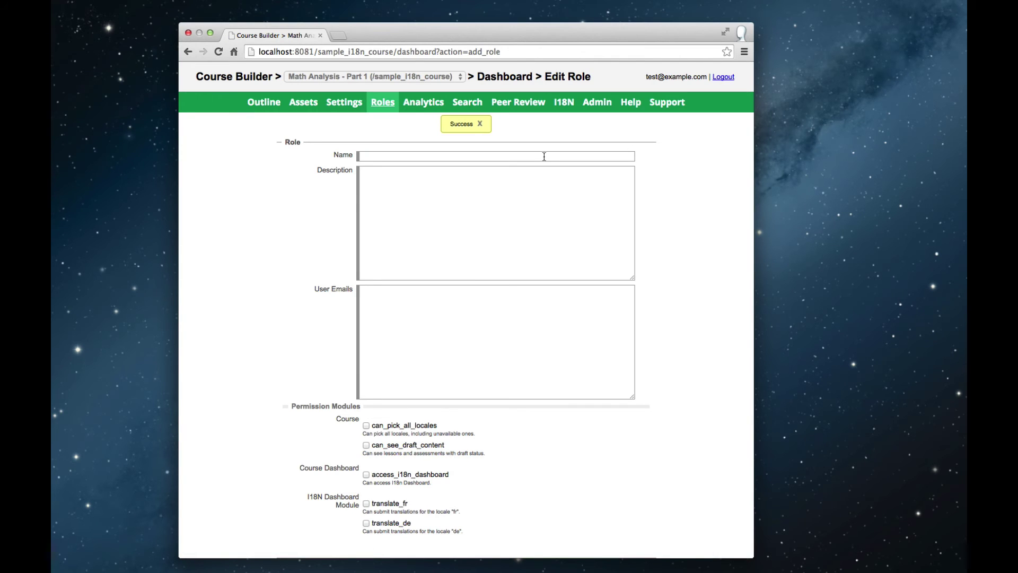
# Name the new role 'Translator (German)' with a description about translating content to German
pyautogui.click(544, 156)
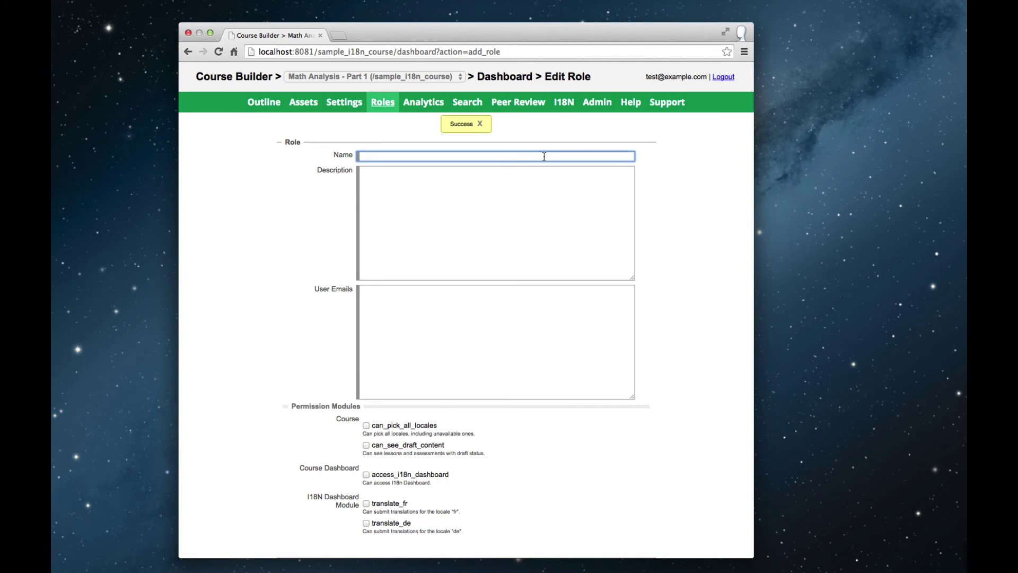
pyautogui.write('Translator (German')
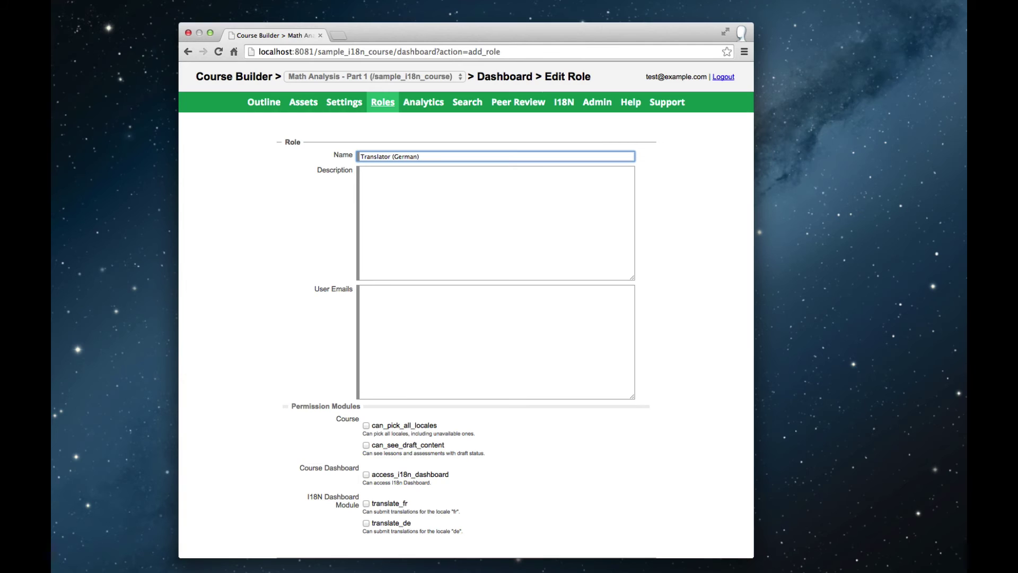
pyautogui.click(505, 206)
pyautogui.write('Tran')
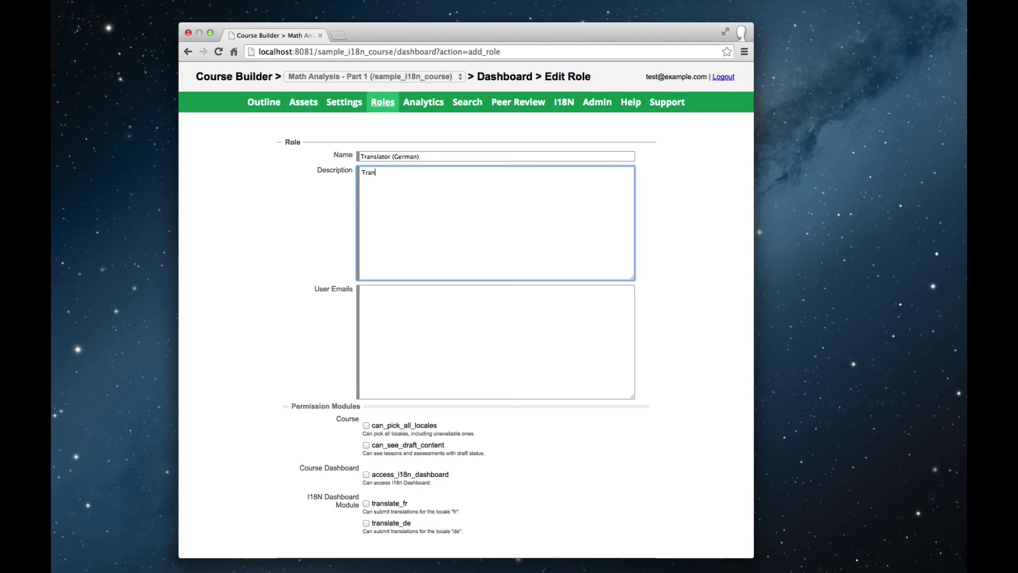
pyautogui.write('late content to German')
# Grant can_pick_all_locales, can_see_draft_content, access_i18n_dashboard and translate_de, then save the role
pyautogui.click(365, 425)
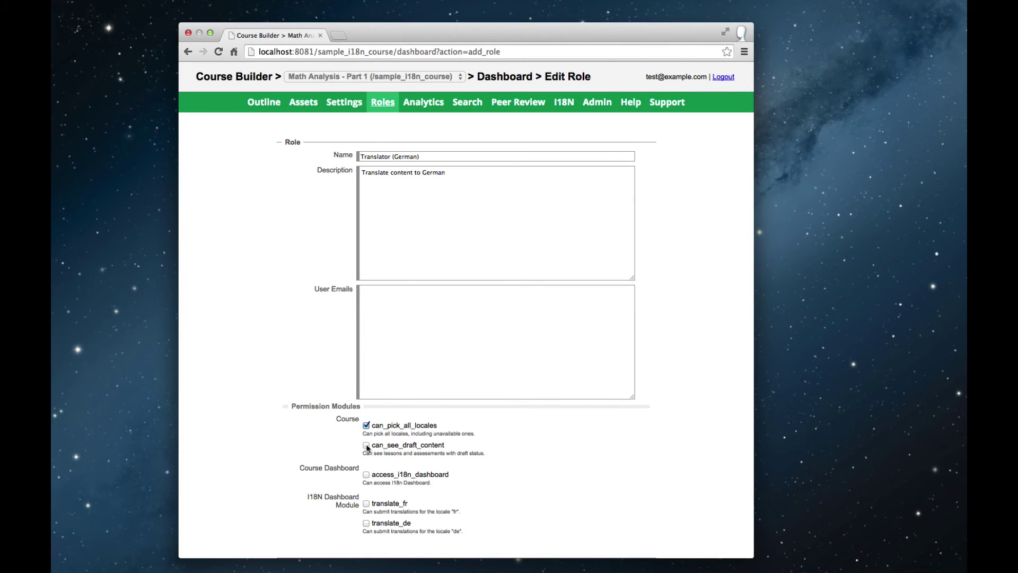
pyautogui.click(366, 446)
pyautogui.click(366, 474)
pyautogui.scroll(-1, 505, 485)
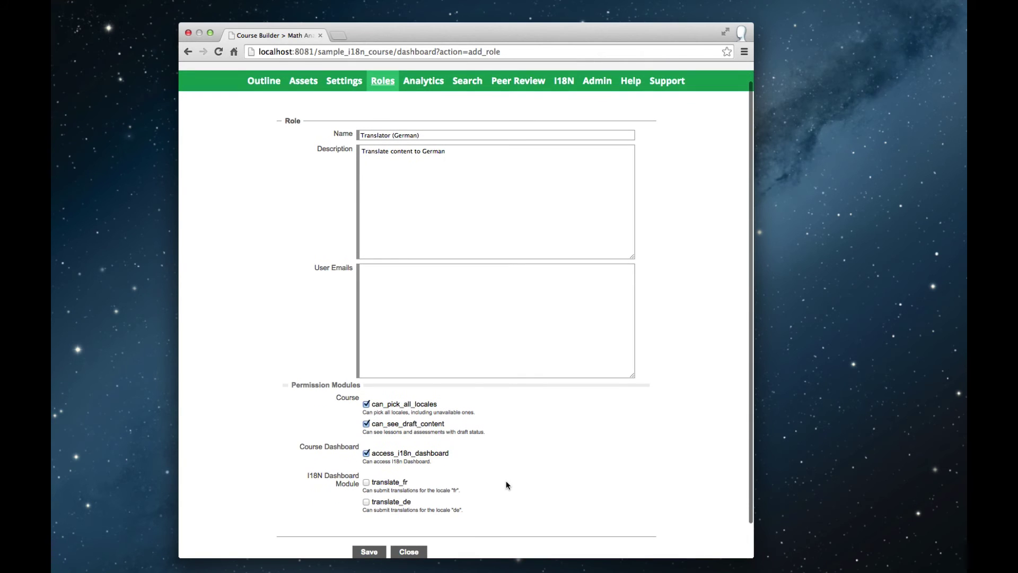
pyautogui.click(366, 502)
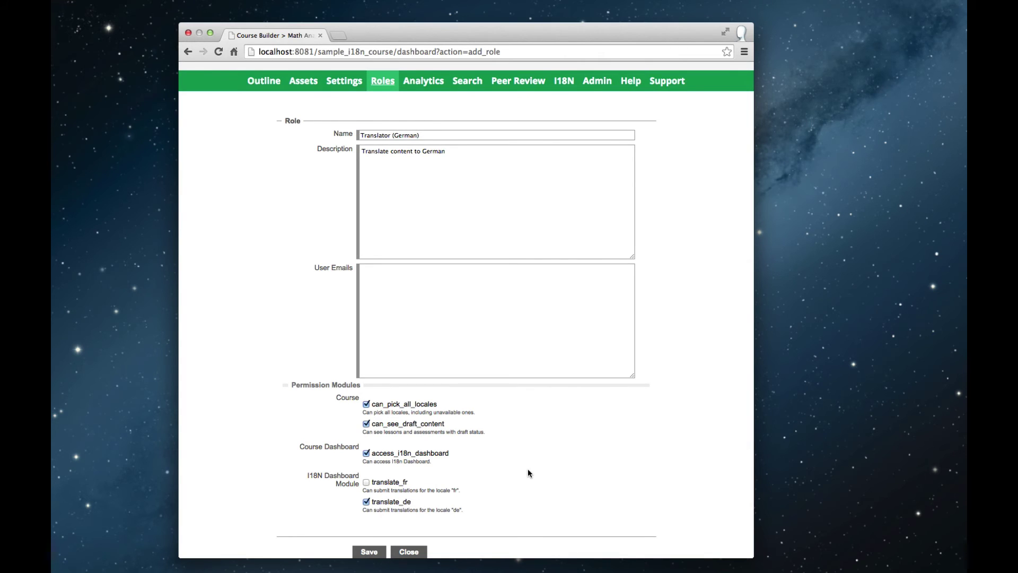
pyautogui.click(369, 552)
pyautogui.click(403, 552)
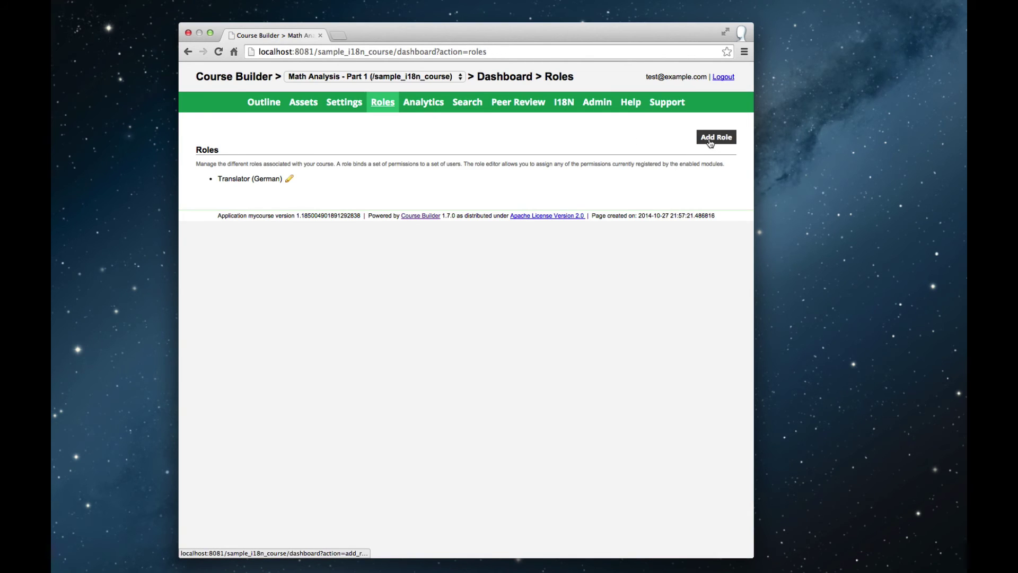
pyautogui.click(710, 139)
# Name the new role 'Translator (French)' with description 'Translate into French'
pyautogui.click(466, 155)
pyautogui.write('Translat')
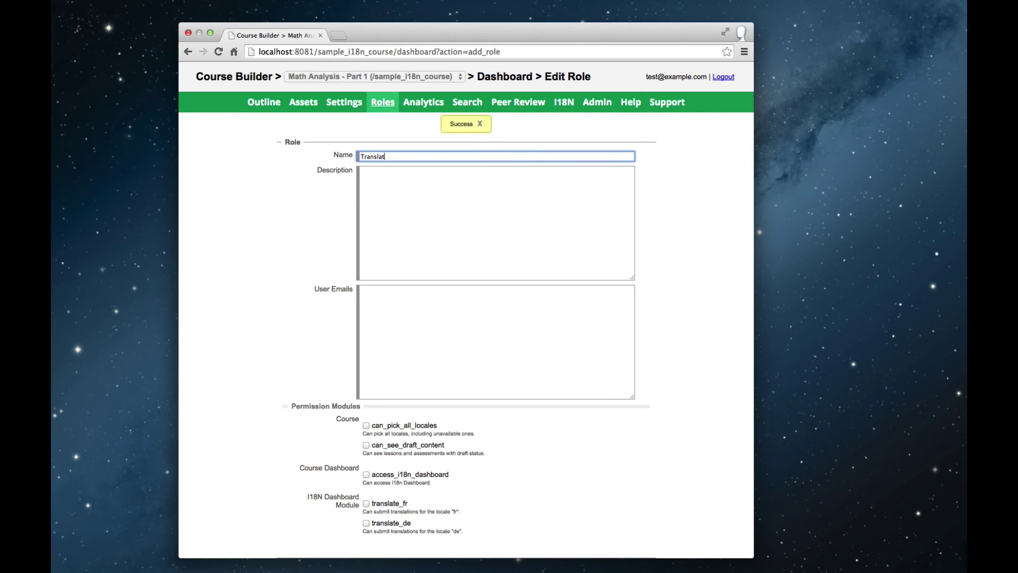
pyautogui.write('or (French')
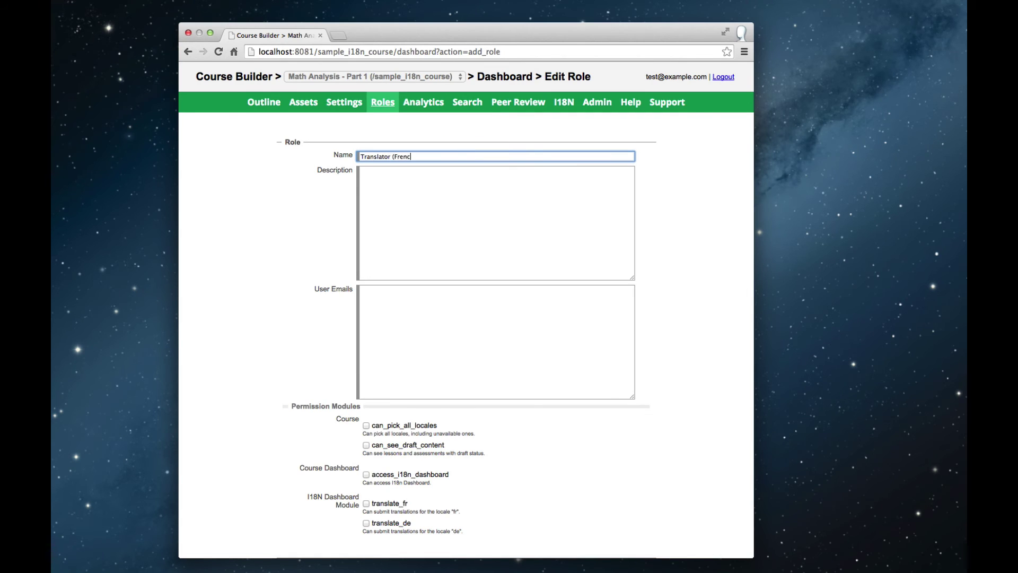
pyautogui.click(440, 204)
pyautogui.write('Translate into French')
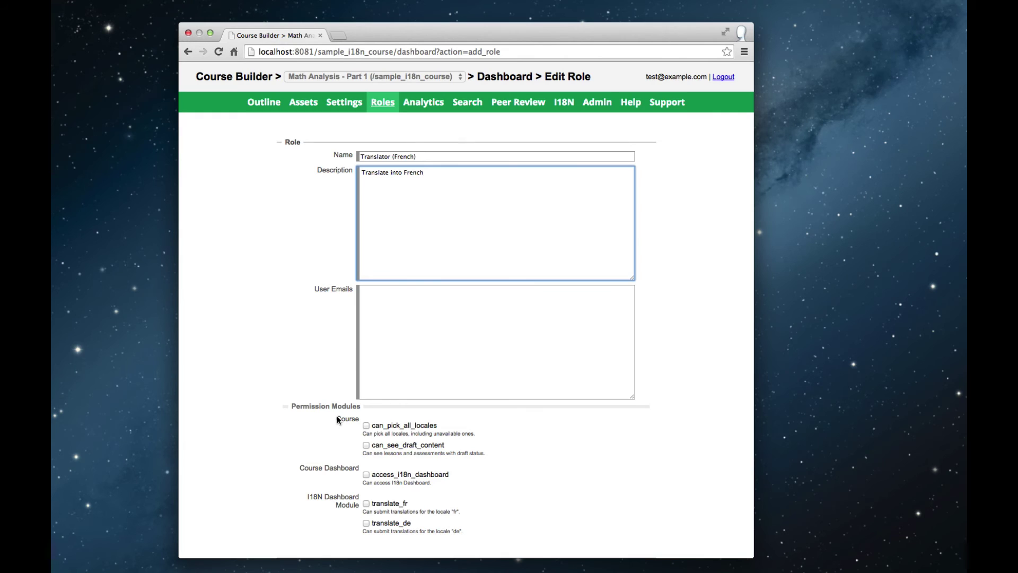
# Grant can_pick_all_locales, can_see_draft_content, access_i18n_dashboard and translate_fr, then save the role
pyautogui.click(365, 425)
pyautogui.click(366, 445)
pyautogui.click(366, 474)
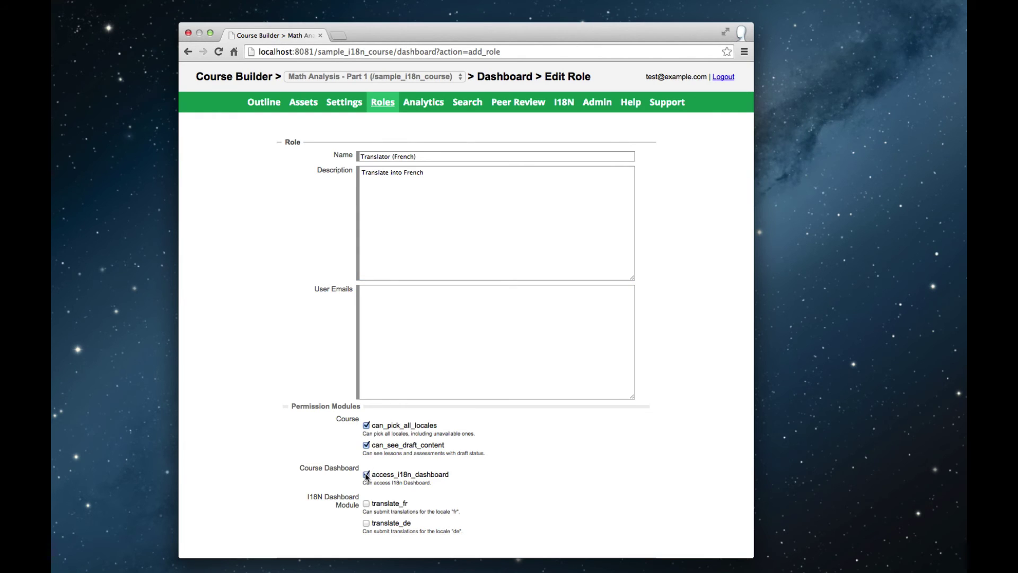
pyautogui.click(366, 503)
pyautogui.scroll(-2, 285, 467)
pyautogui.click(366, 520)
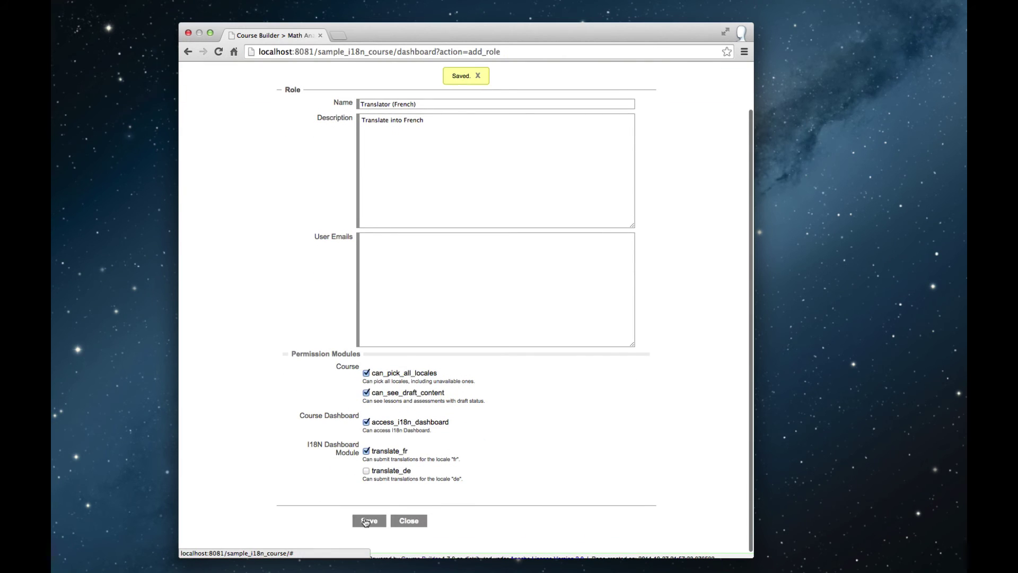
pyautogui.click(406, 520)
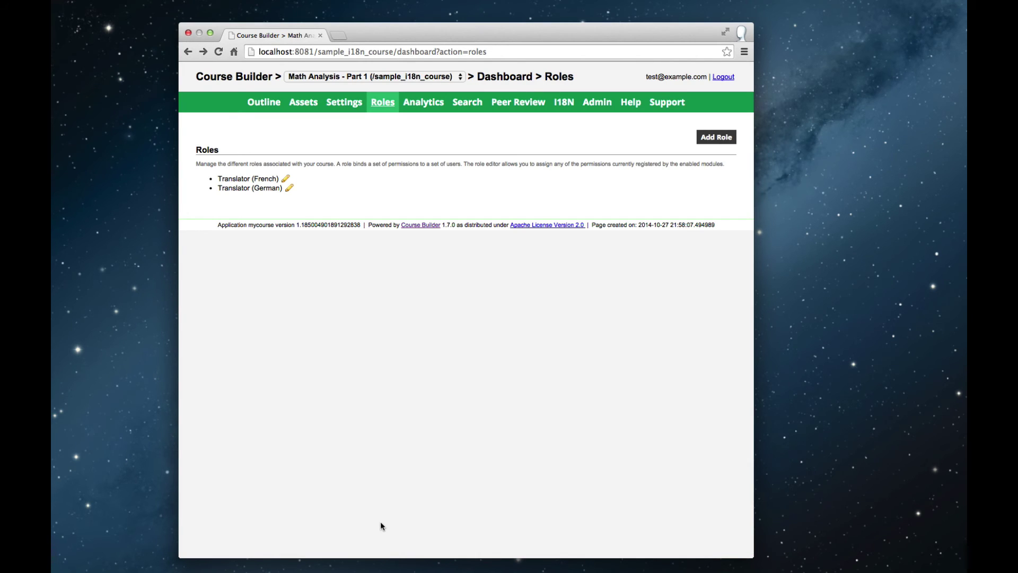
# Add the French translator's e-mail to the Translator (French) role's user e-mails and save it
pyautogui.click(287, 181)
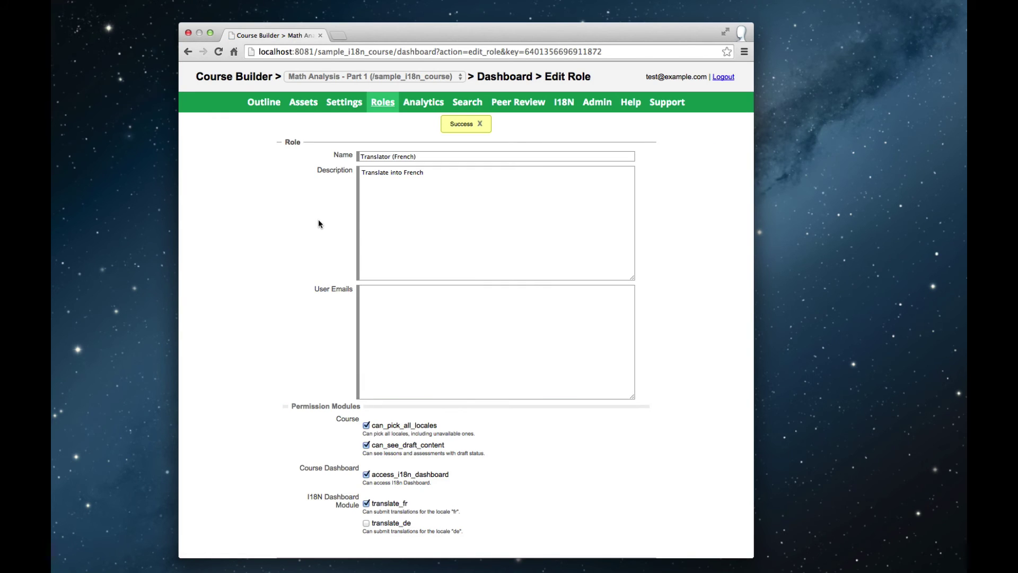
pyautogui.click(403, 318)
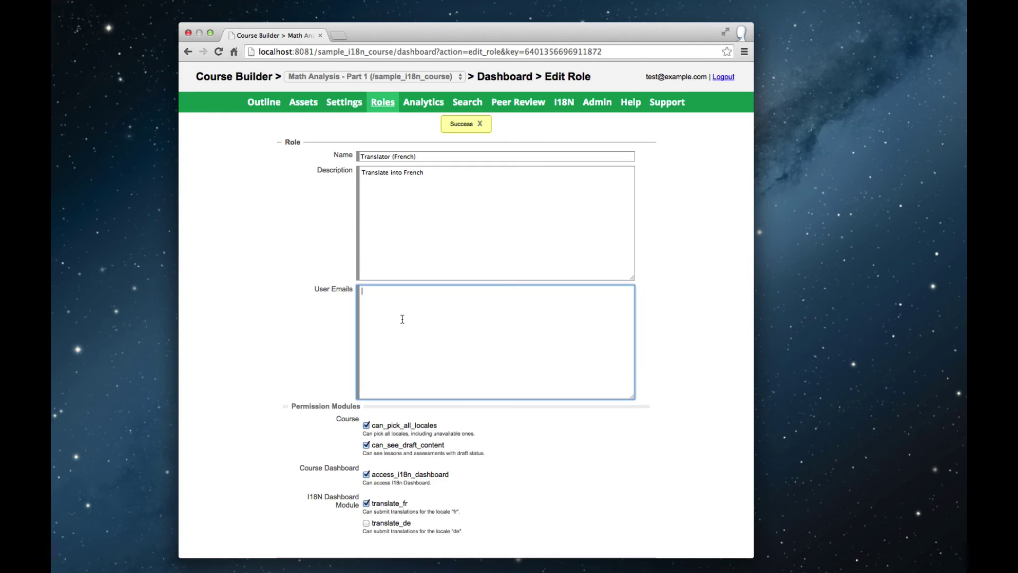
pyautogui.write('jean@exam')
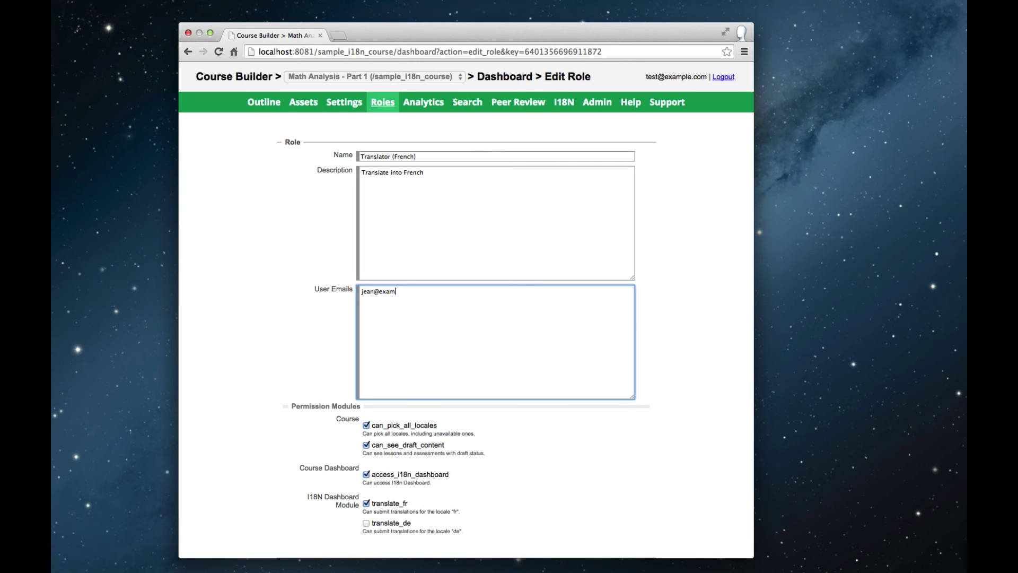
pyautogui.write('ple.com')
pyautogui.scroll(-2, 262, 303)
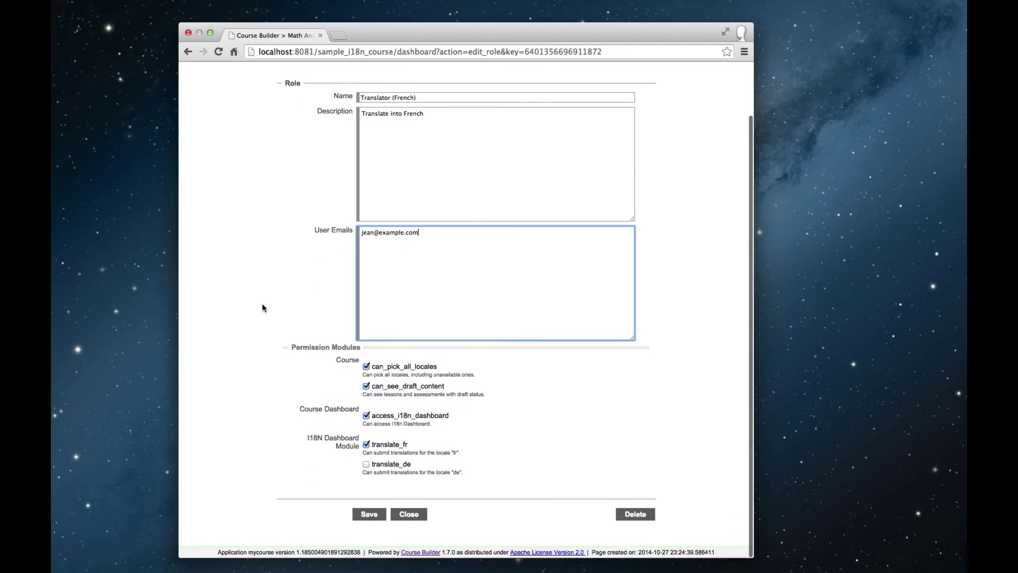
pyautogui.click(368, 515)
pyautogui.click(407, 515)
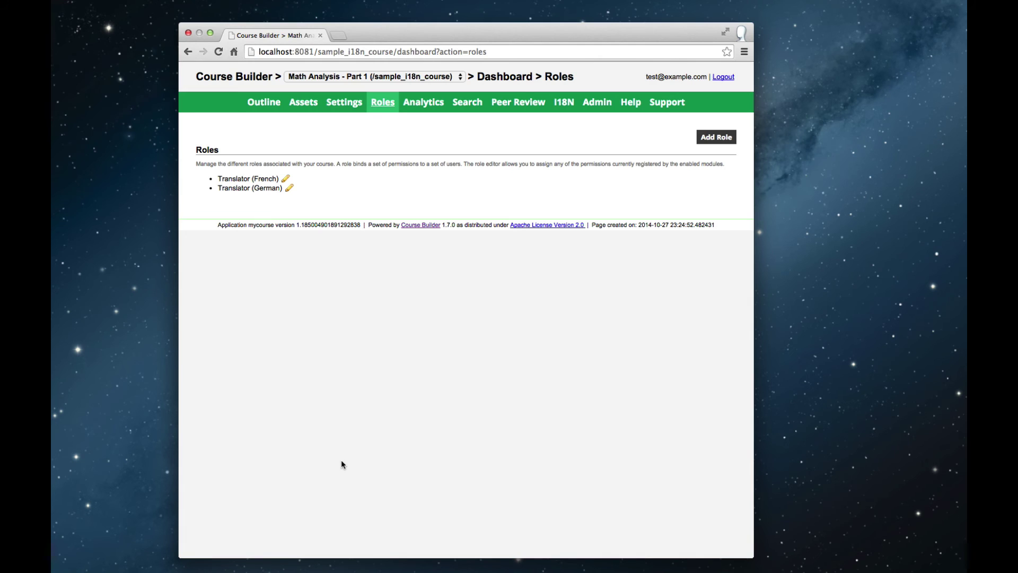
# Log out of the administrator account and log in with the French translator's e-mail
pyautogui.click(724, 79)
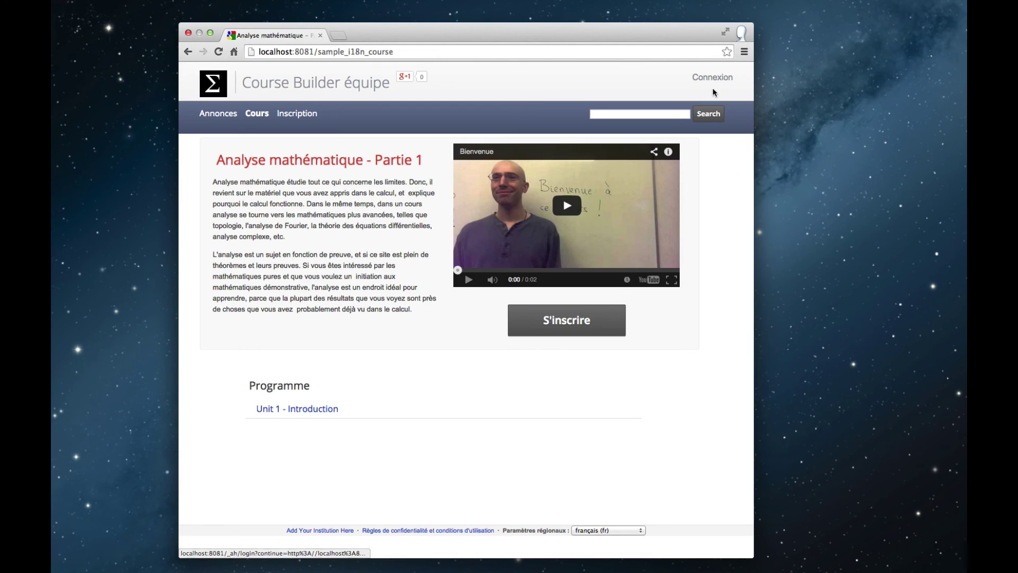
pyautogui.click(716, 80)
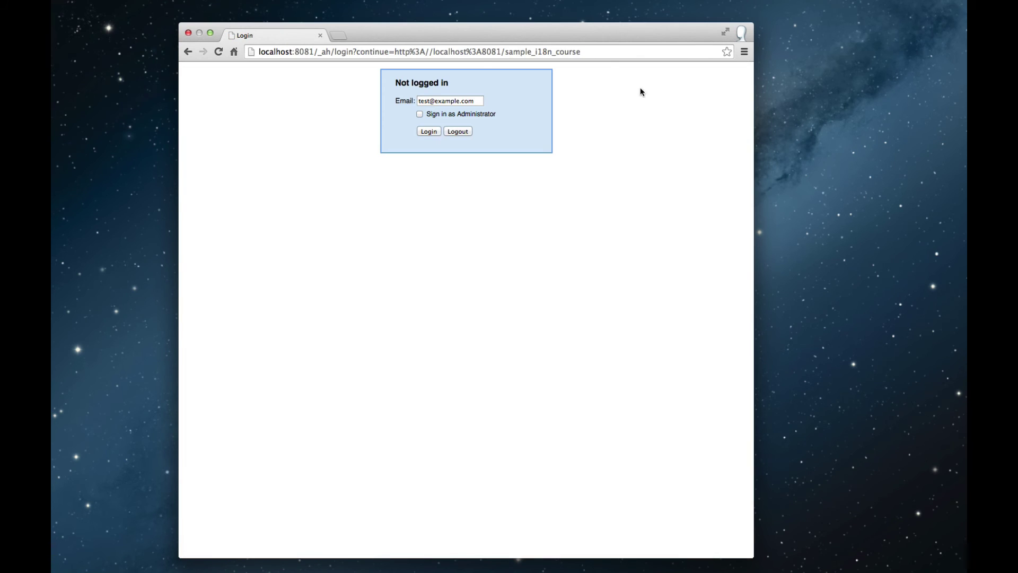
pyautogui.click(429, 100)
pyautogui.press('BackSpace')
pyautogui.press('BackSpace')
pyautogui.press('BackSpace')
pyautogui.press('BackSpace')
pyautogui.write('jean')
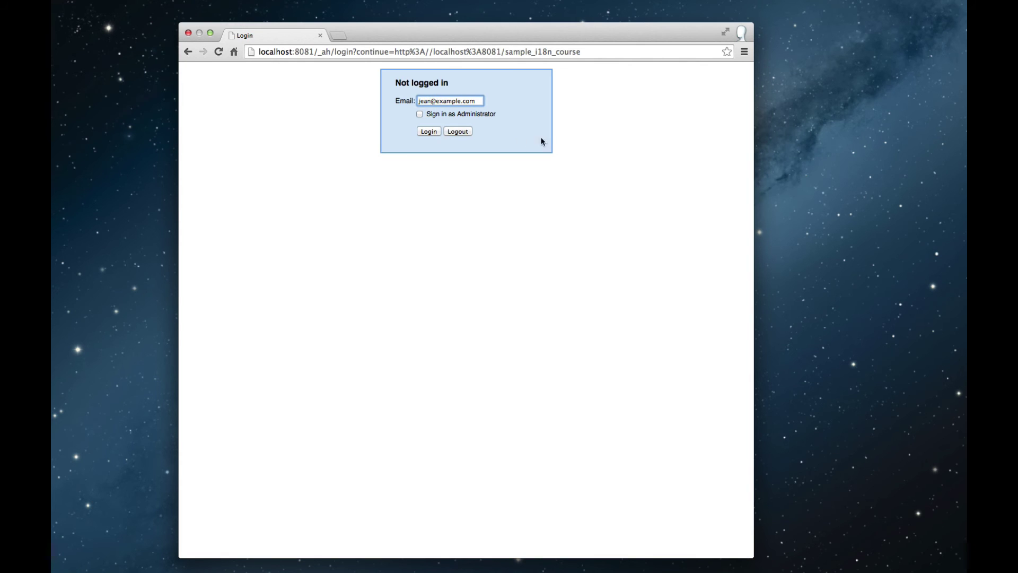
pyautogui.click(426, 132)
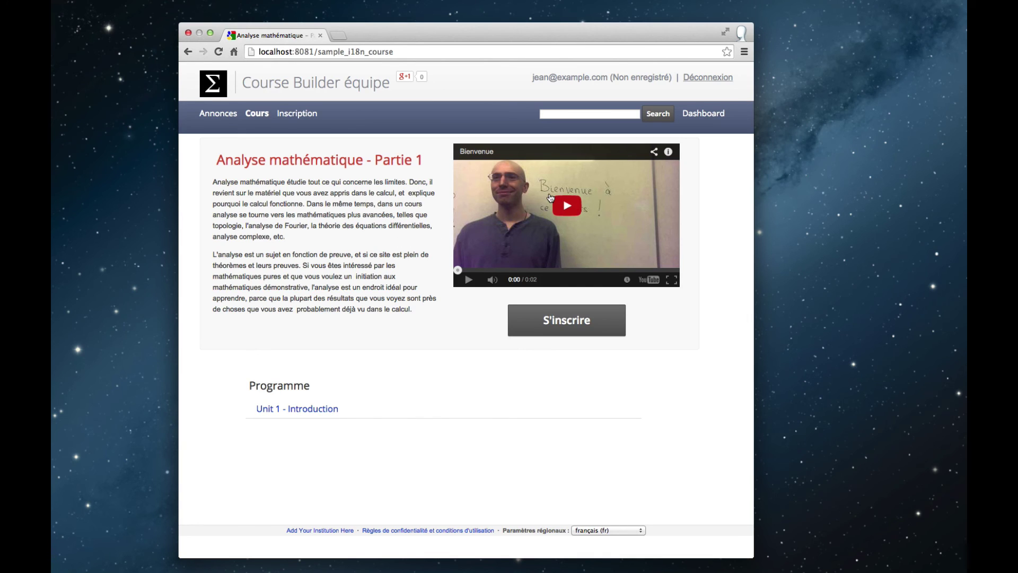
# Open the dashboard's I18n Workflow page showing fr and de status per asset
pyautogui.click(695, 118)
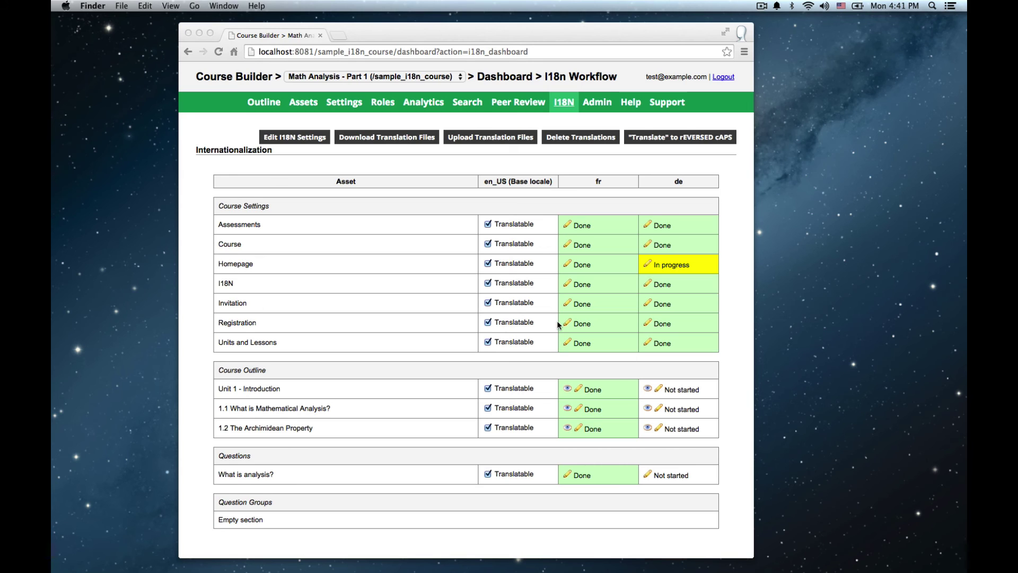
# Export all translatable items for français (fr) only, excluding Deutsch, as math_analysis_-_part_1.zip
pyautogui.click(391, 138)
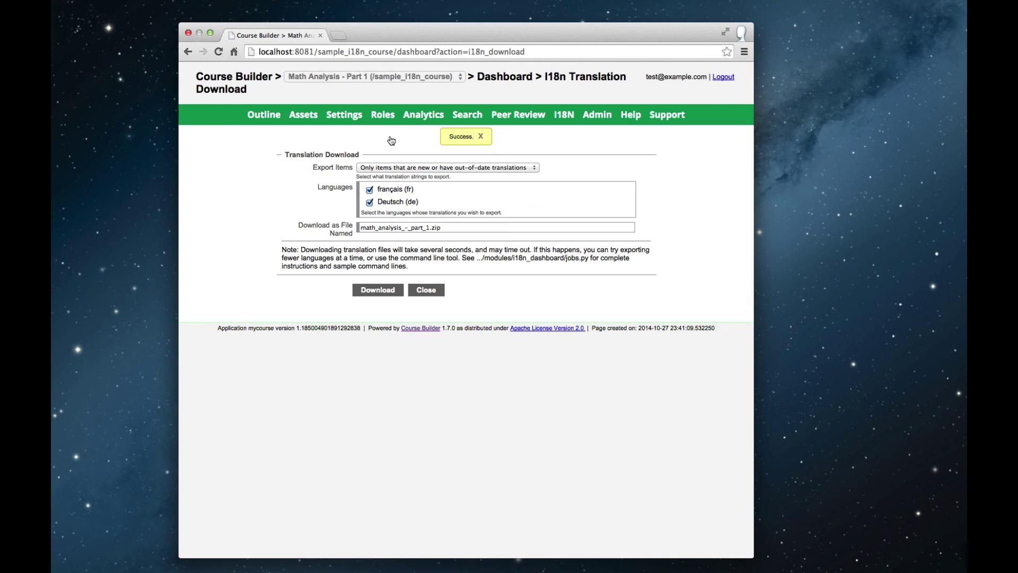
pyautogui.click(370, 203)
pyautogui.click(368, 168)
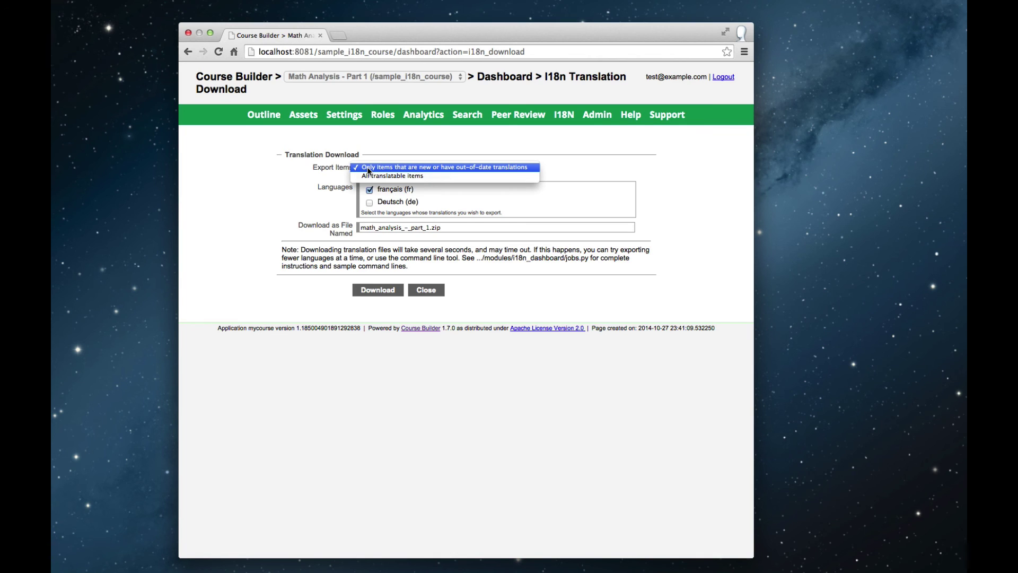
pyautogui.click(370, 176)
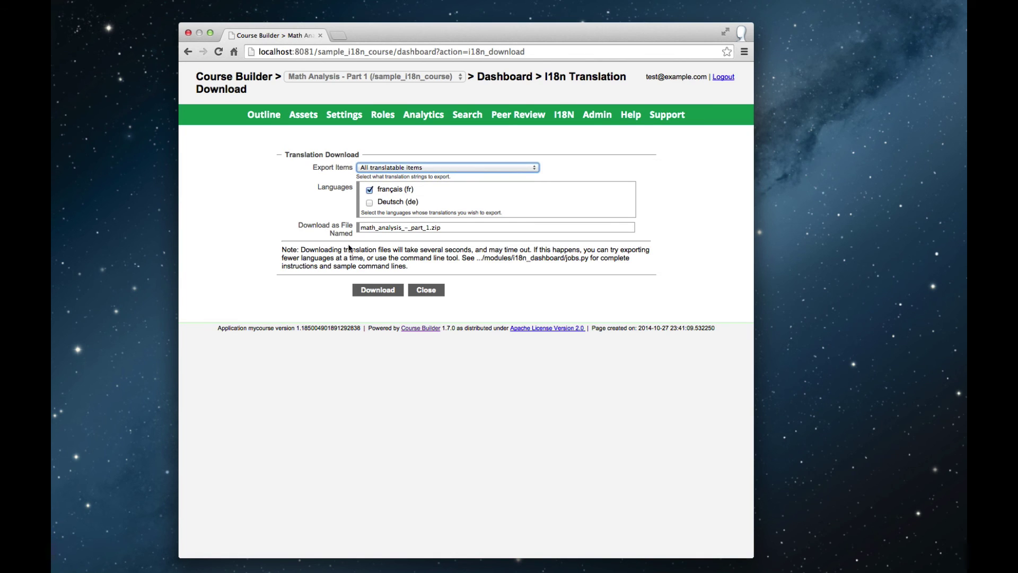
pyautogui.click(379, 293)
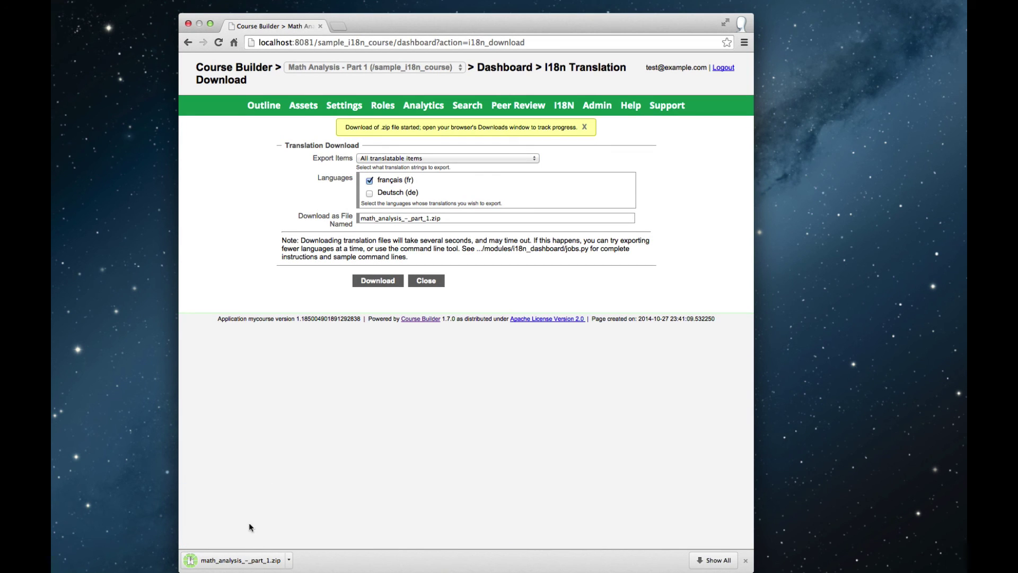
# In Downloads, expand locale/fr/LC_MESSAGES and open messages.po
pyautogui.click(255, 561)
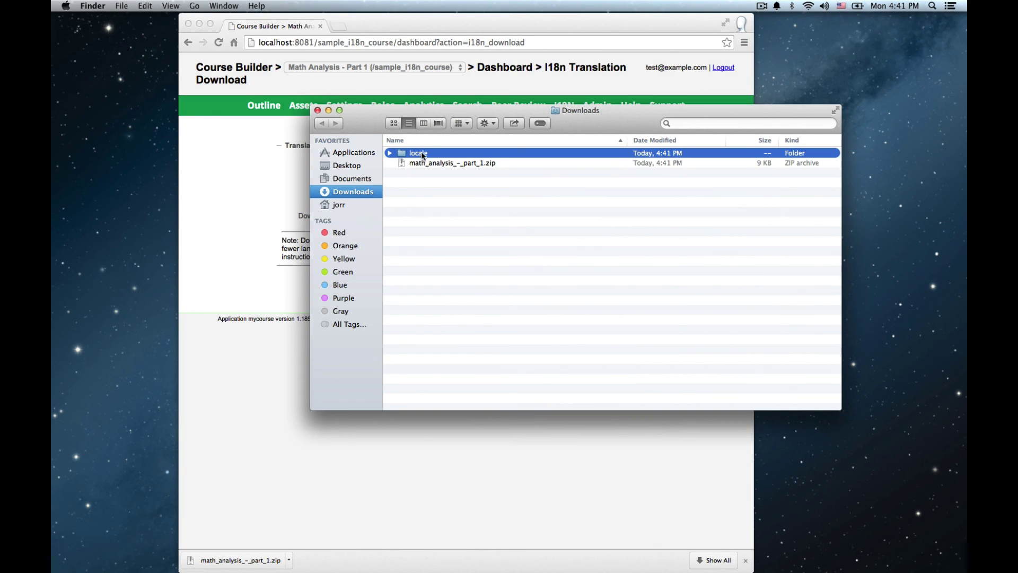
pyautogui.click(390, 153)
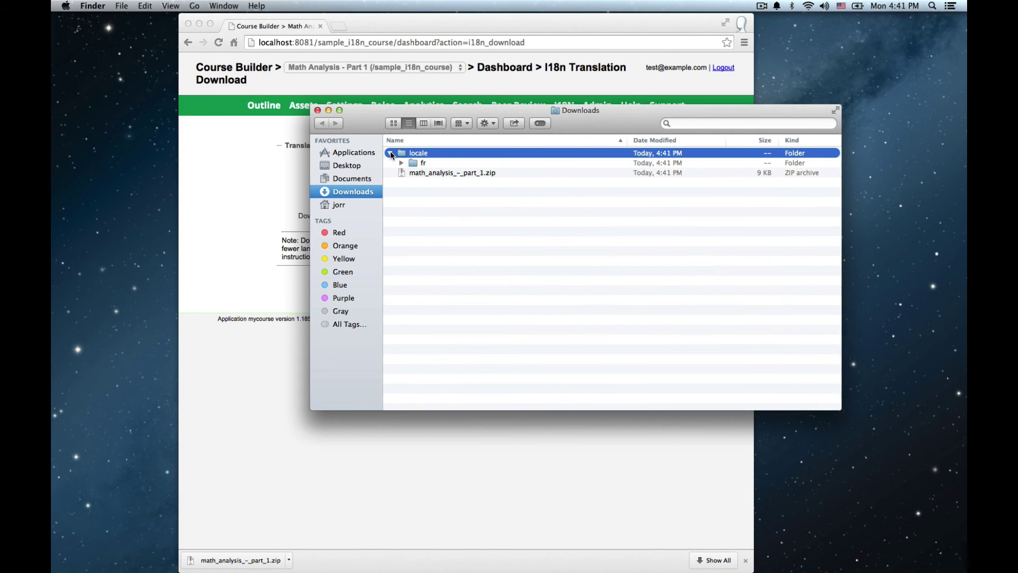
pyautogui.click(401, 162)
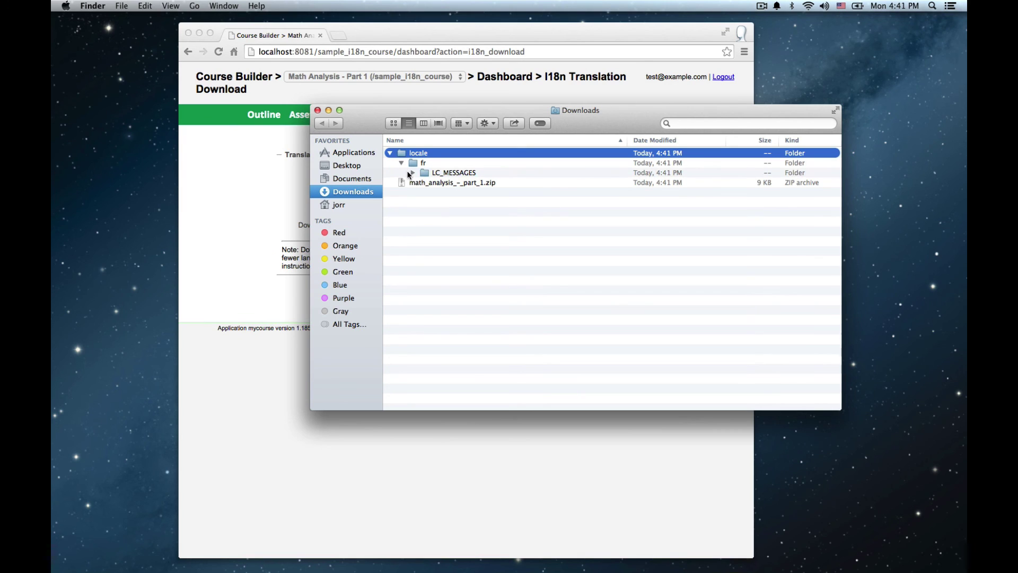
pyautogui.click(411, 172)
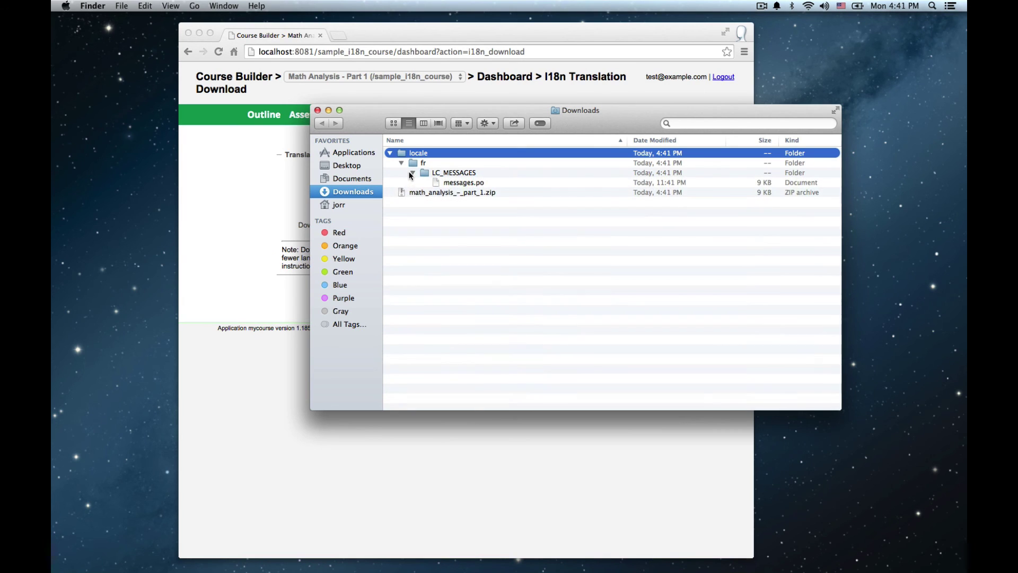
pyautogui.click(450, 182)
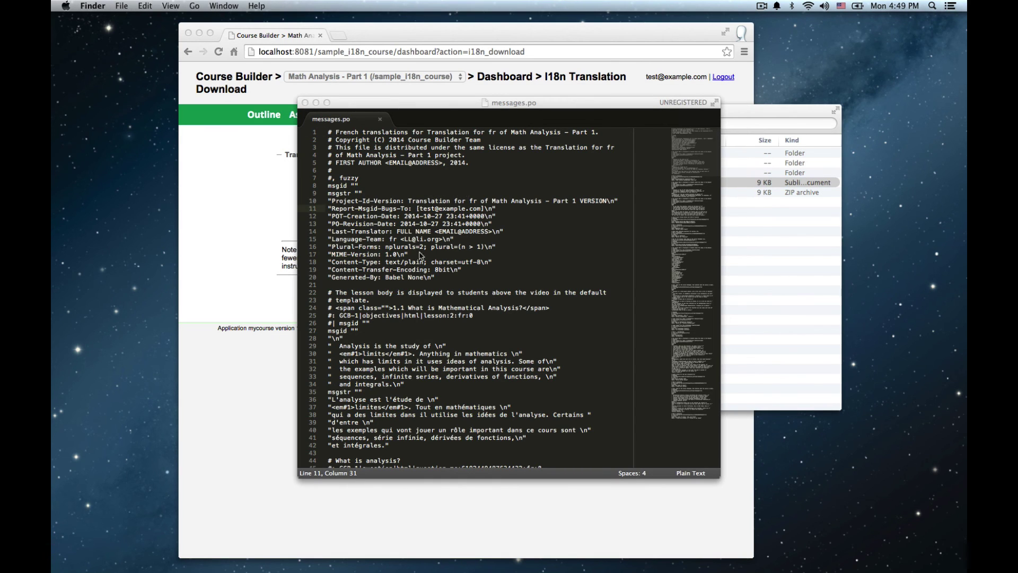
# Highlight the lesson's English msgid text and its French msgstr translation in messages.po
pyautogui.click(365, 334)
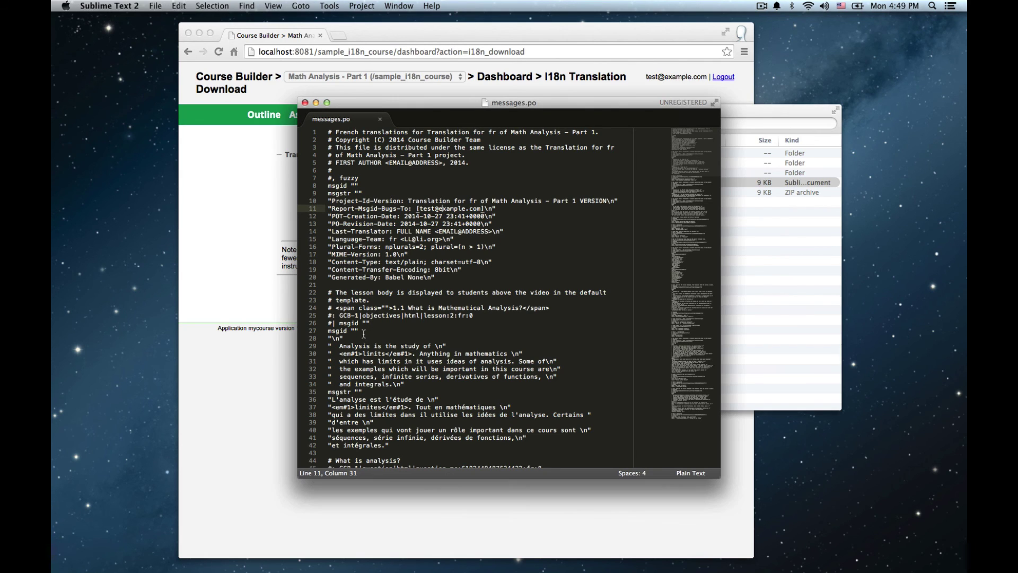
pyautogui.moveTo(365, 333); pyautogui.dragTo(400, 447)
pyautogui.click(423, 388)
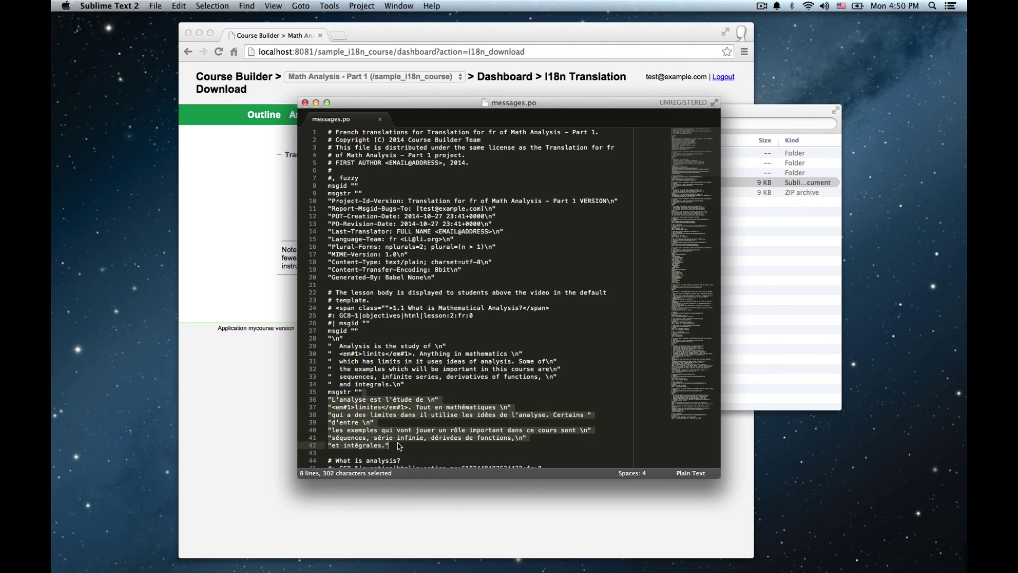
# Return to Course Builder's I18n workflow and open the Upload Translation Files page
pyautogui.click(228, 394)
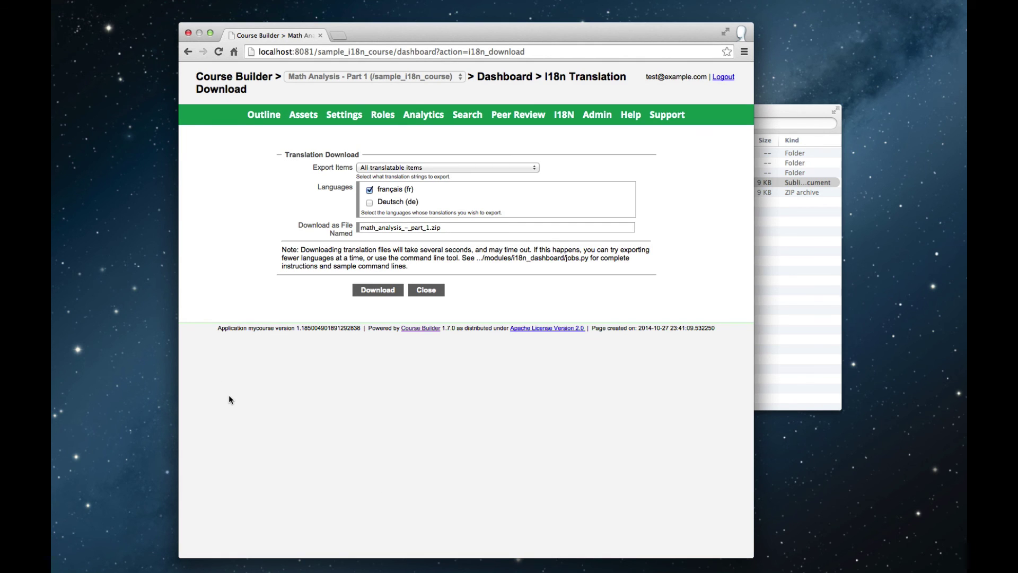
pyautogui.click(565, 116)
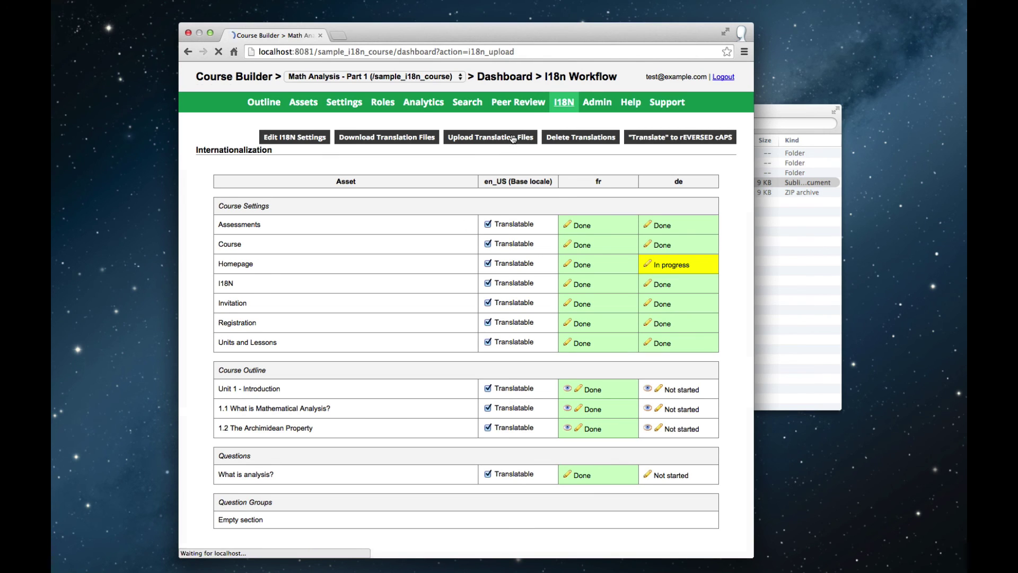
pyautogui.click(513, 138)
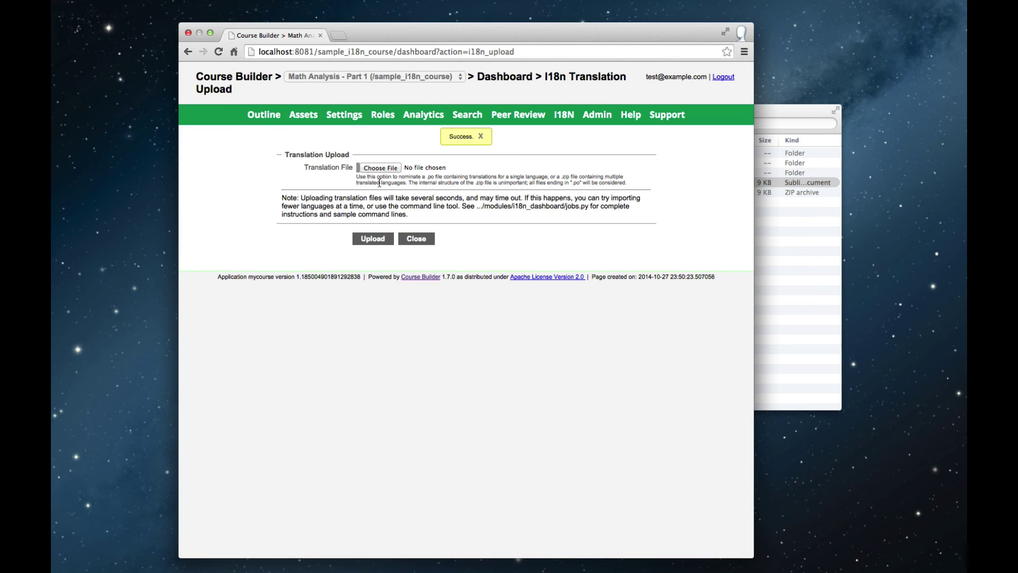